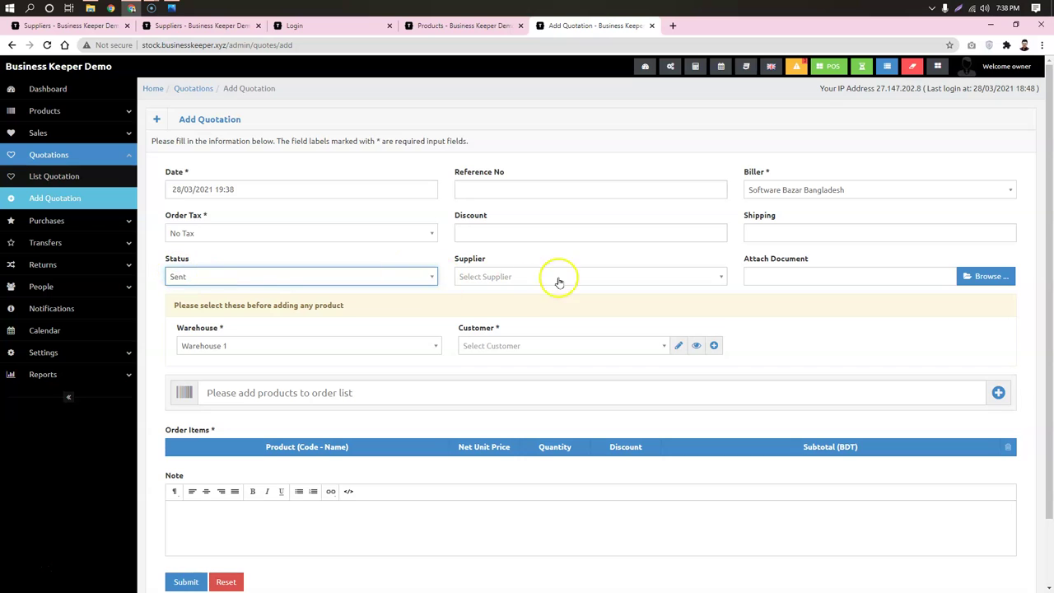
{"action": "left_click", "coordinate": [623, 249]}
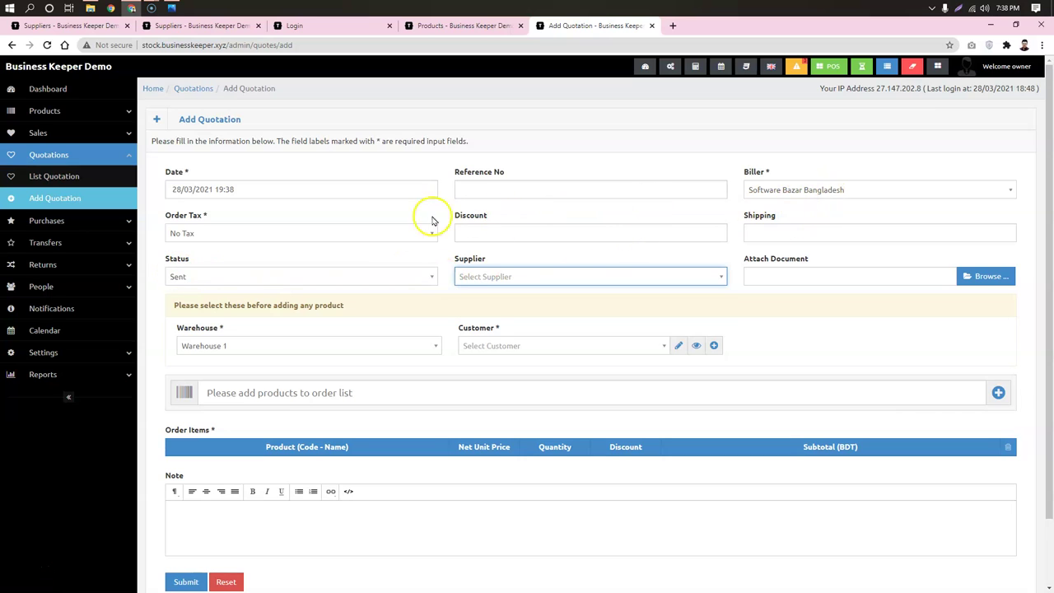
{"action": "left_click", "coordinate": [572, 211]}
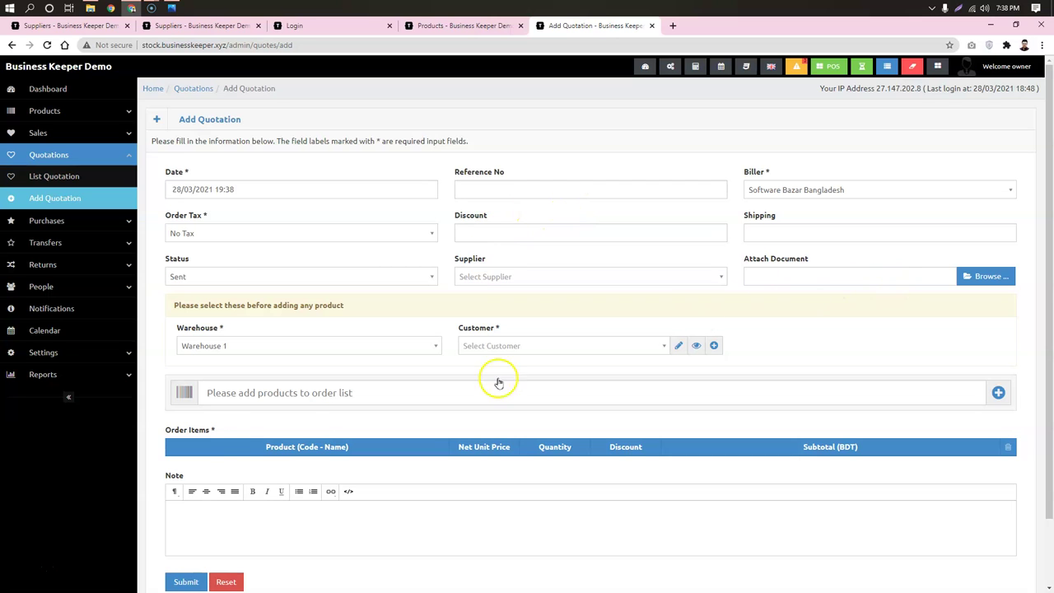
{"action": "left_click", "coordinate": [294, 396]}
{"action": "type", "text": "sa"}
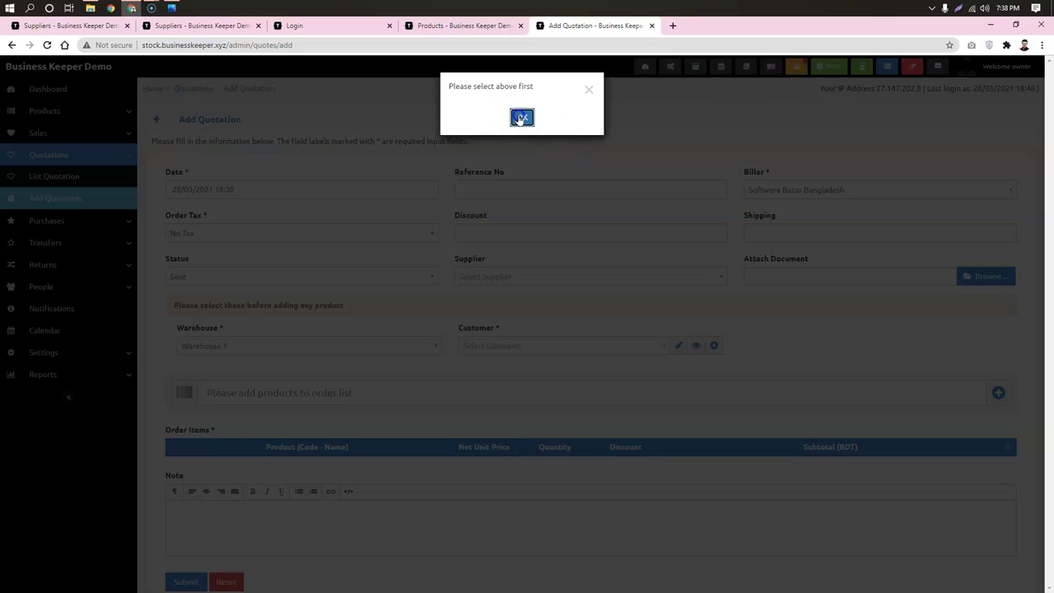
{"action": "left_click", "coordinate": [522, 117]}
{"action": "left_click", "coordinate": [588, 89]}
Search the customers for "ka" and choose the third match as the quotation's customer
{"action": "left_click", "coordinate": [500, 344]}
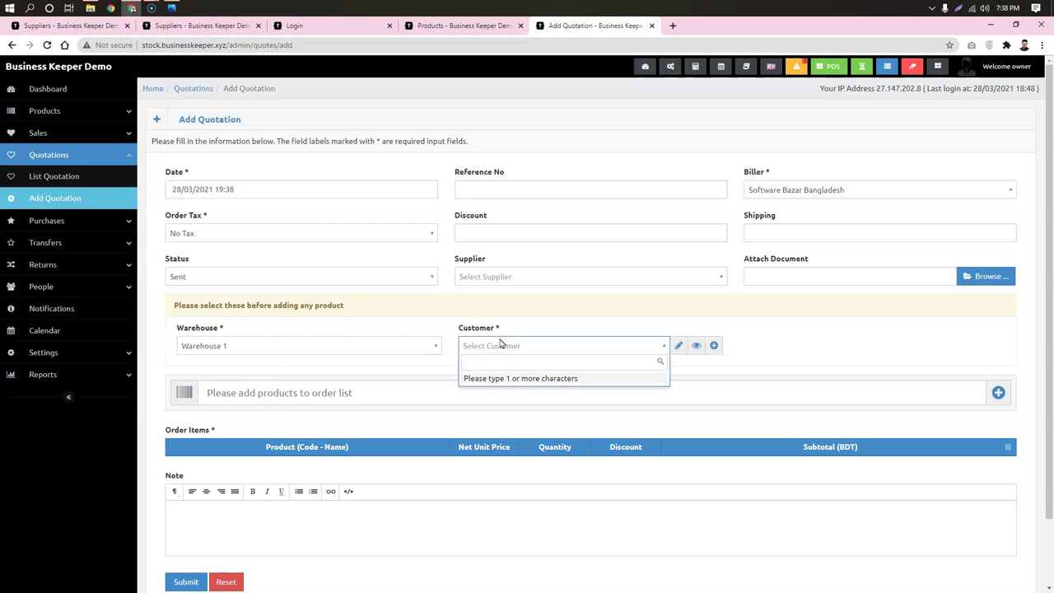
{"action": "type", "text": "ka"}
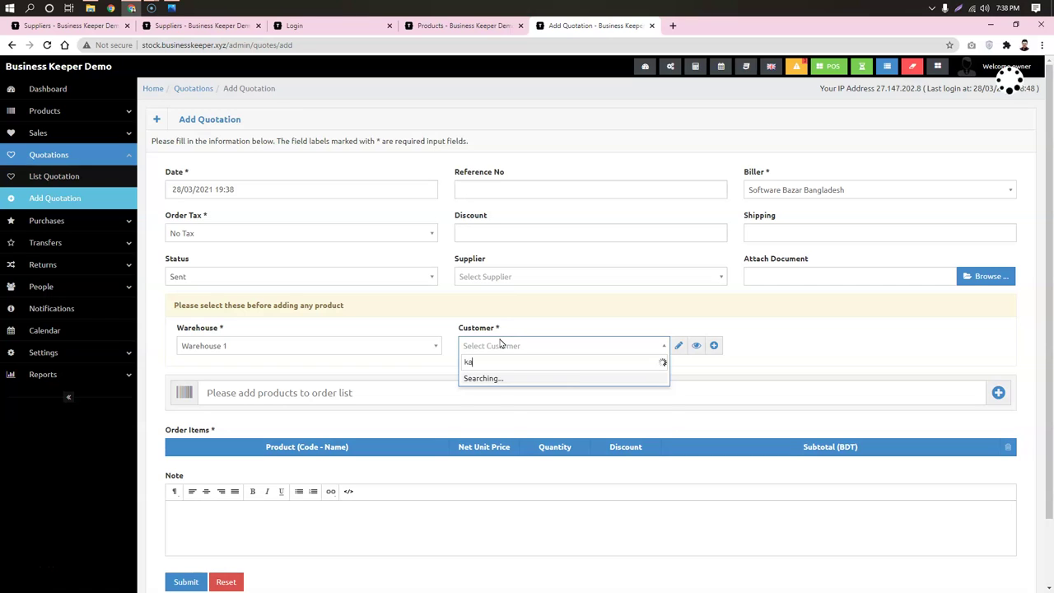
{"action": "key", "text": "Down"}
{"action": "key", "text": "Down"}
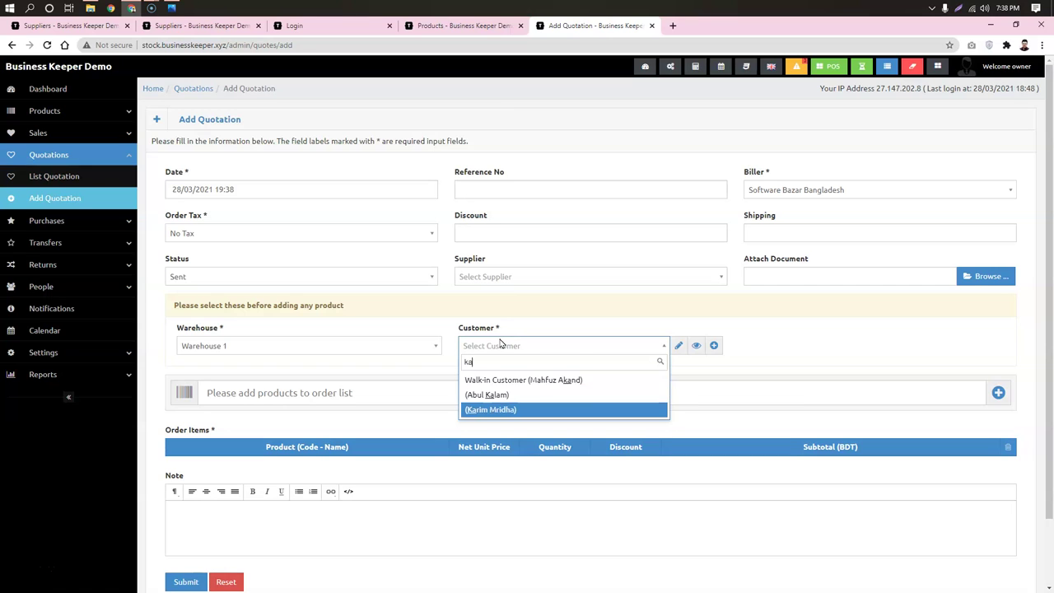
{"action": "key", "text": "Return"}
Add Dove Shampoo and Olympic Buiscuit to the order items, removing the duplicate Dove Shampoo row
{"action": "scroll", "coordinate": [481, 342], "scroll_direction": "down", "scroll_amount": 1}
{"action": "left_click", "coordinate": [461, 337]}
{"action": "type", "text": "dov"}
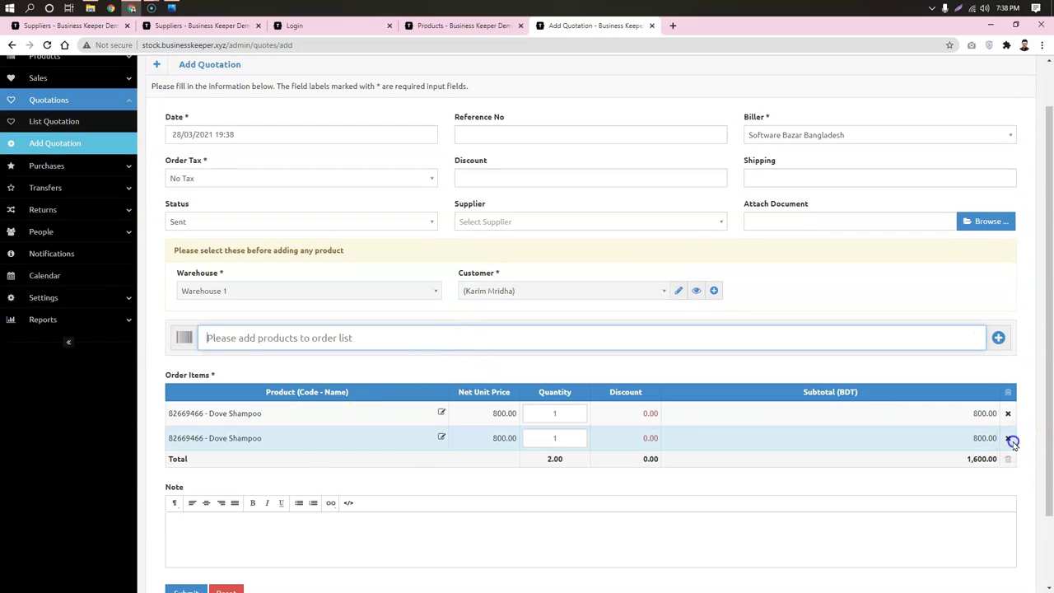
{"action": "left_click", "coordinate": [1009, 441]}
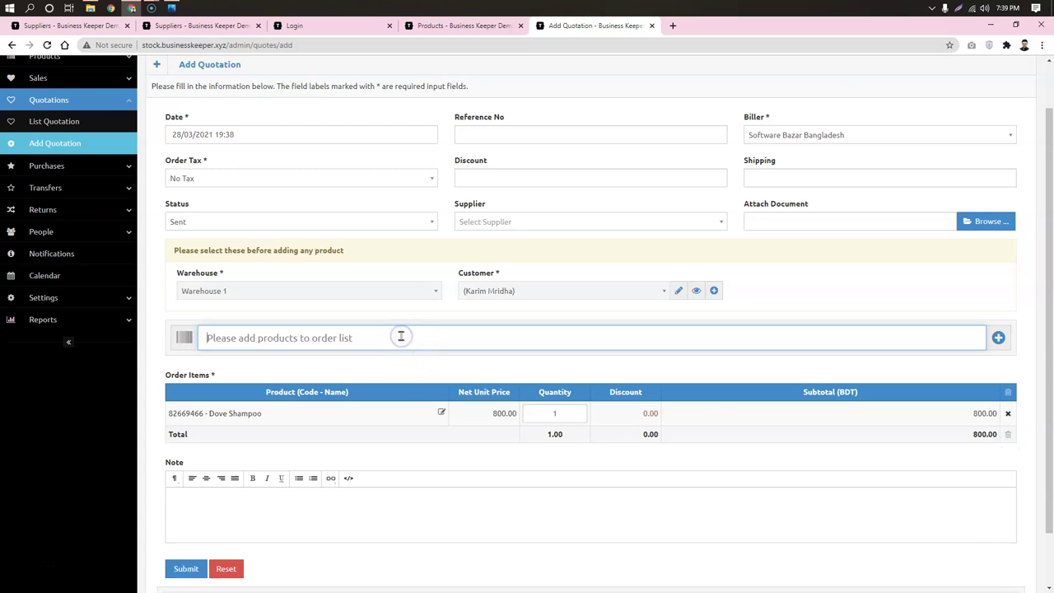
{"action": "type", "text": "ol"}
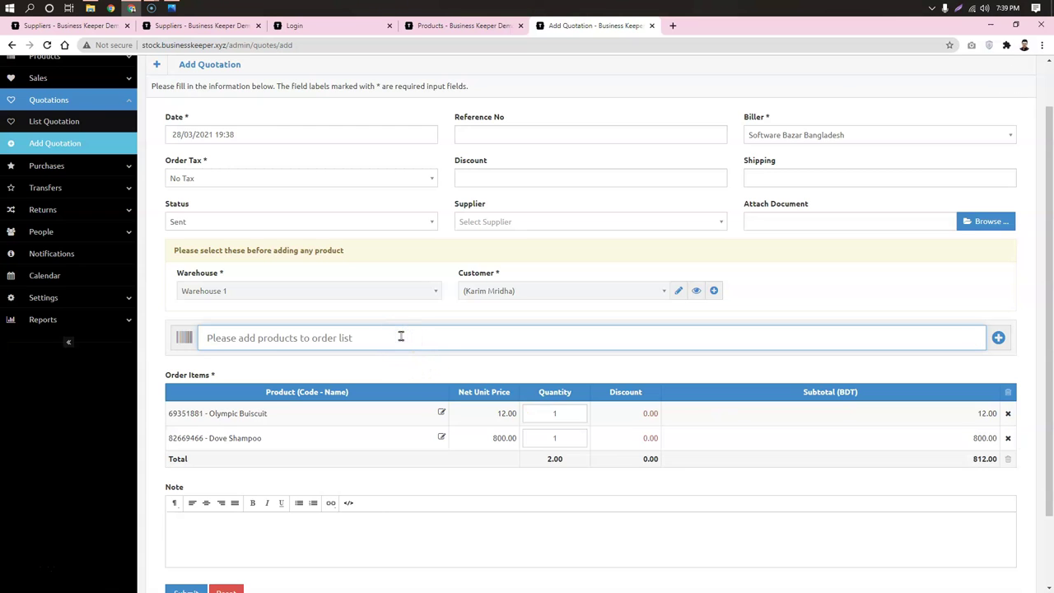
Set the quantity of Olympic Buiscuit in the order items to 10
{"action": "left_click", "coordinate": [554, 413]}
{"action": "key", "text": "BackSpace"}
{"action": "double_click", "coordinate": [532, 409]}
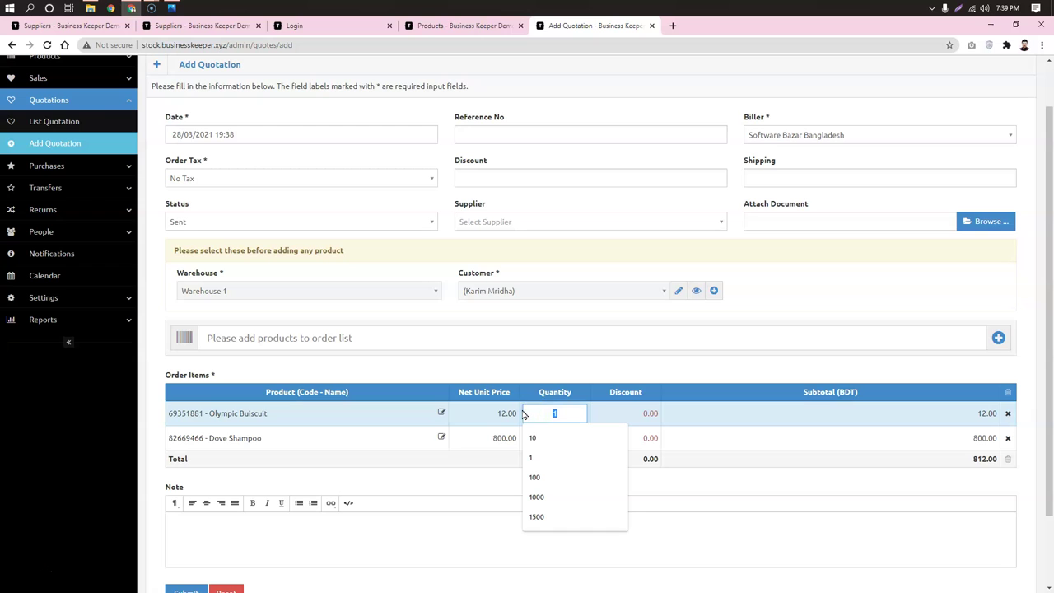
{"action": "type", "text": "0"}
{"action": "left_click", "coordinate": [851, 451]}
{"action": "double_click", "coordinate": [537, 409]}
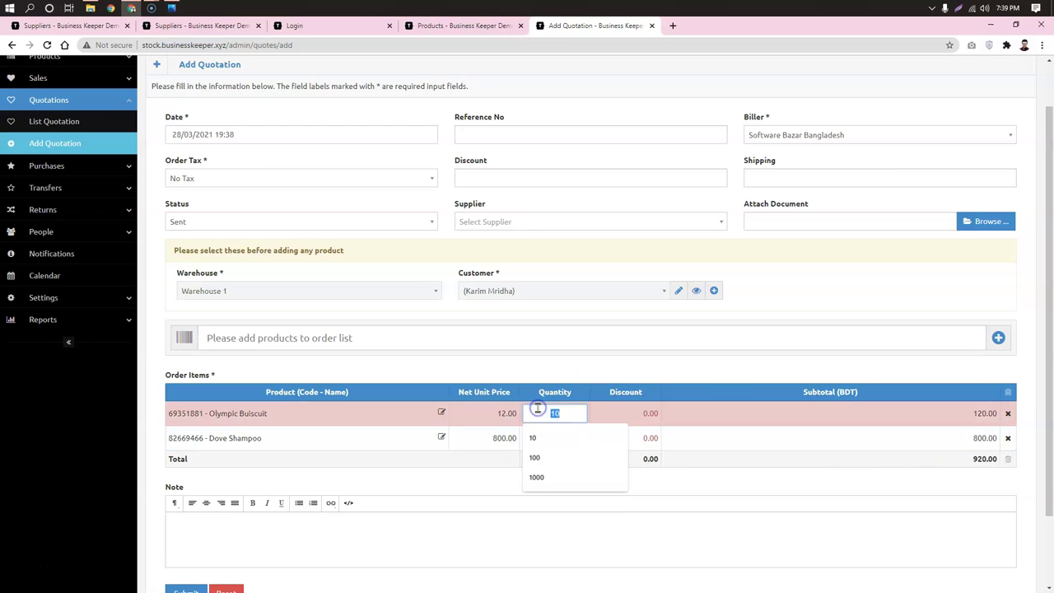
{"action": "left_click", "coordinate": [752, 425]}
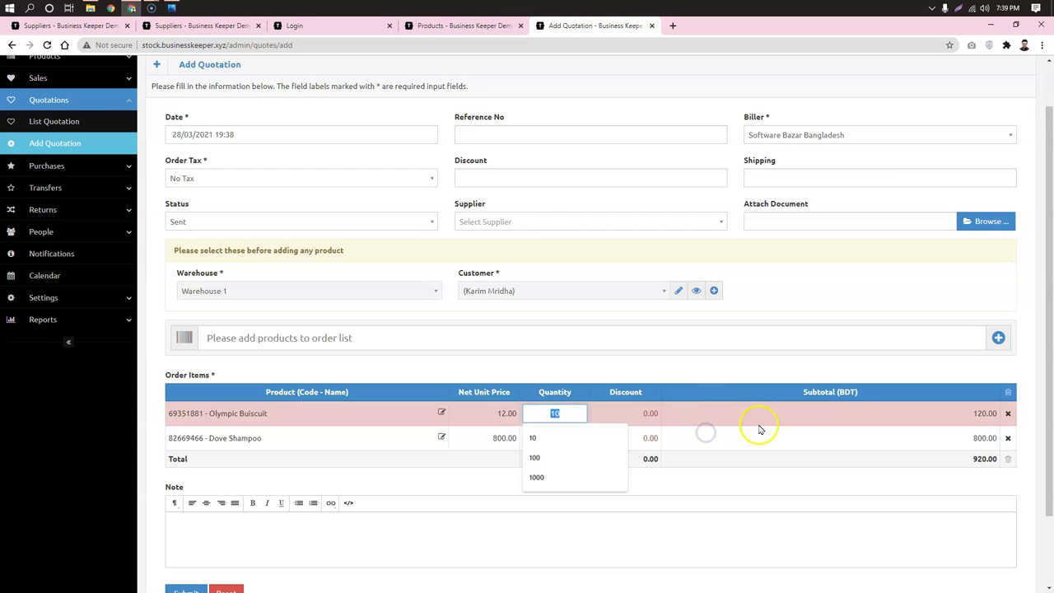
Set the quantity of Dove Shampoo in the order items to 700
{"action": "left_click", "coordinate": [567, 439]}
{"action": "double_click", "coordinate": [554, 437]}
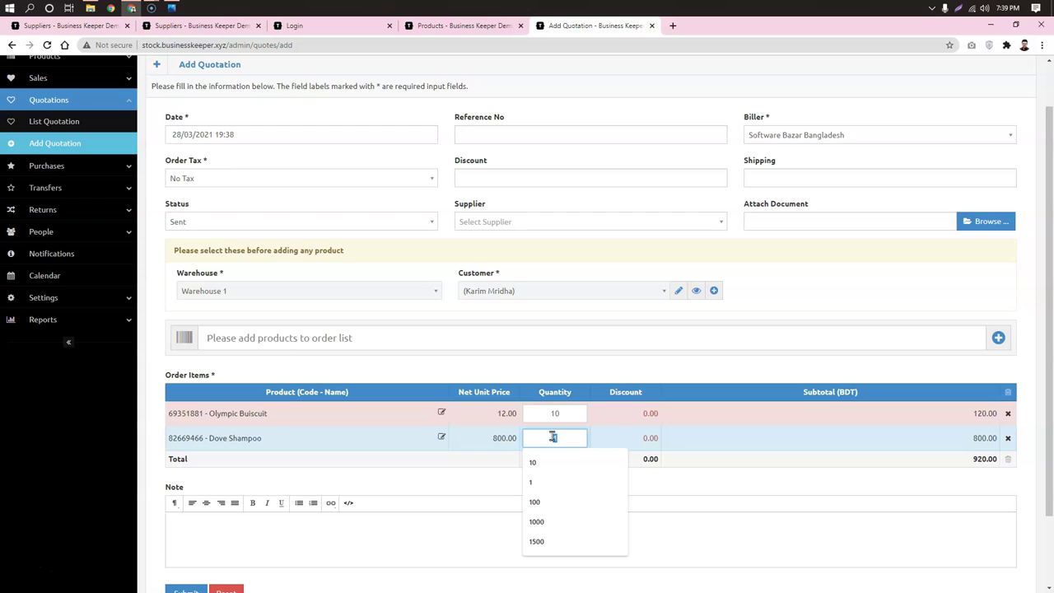
{"action": "left_click", "coordinate": [552, 438]}
{"action": "type", "text": "700"}
{"action": "left_click", "coordinate": [887, 440]}
{"action": "left_click", "coordinate": [418, 462]}
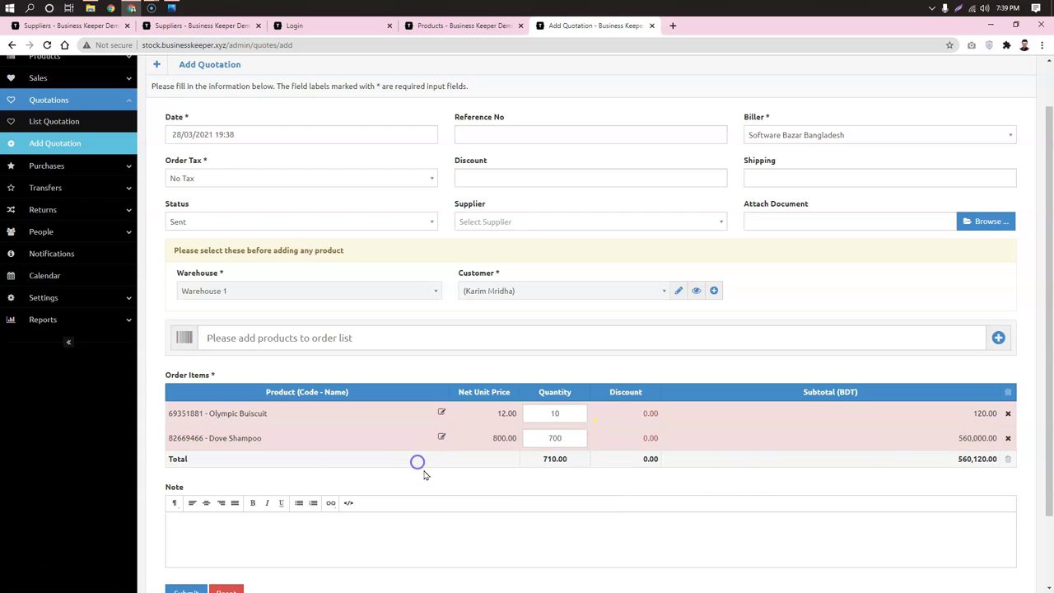
Change the Dove Shampoo quantity in the order items to 12
{"action": "left_click_drag", "start_coordinate": [574, 437], "coordinate": [509, 437]}
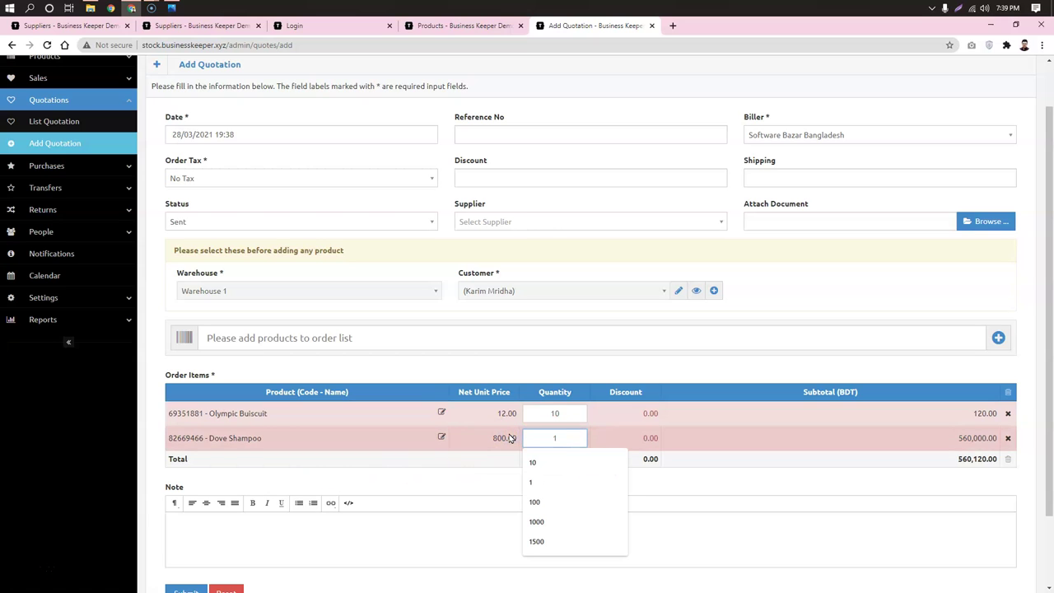
{"action": "type", "text": "12"}
{"action": "left_click", "coordinate": [835, 459]}
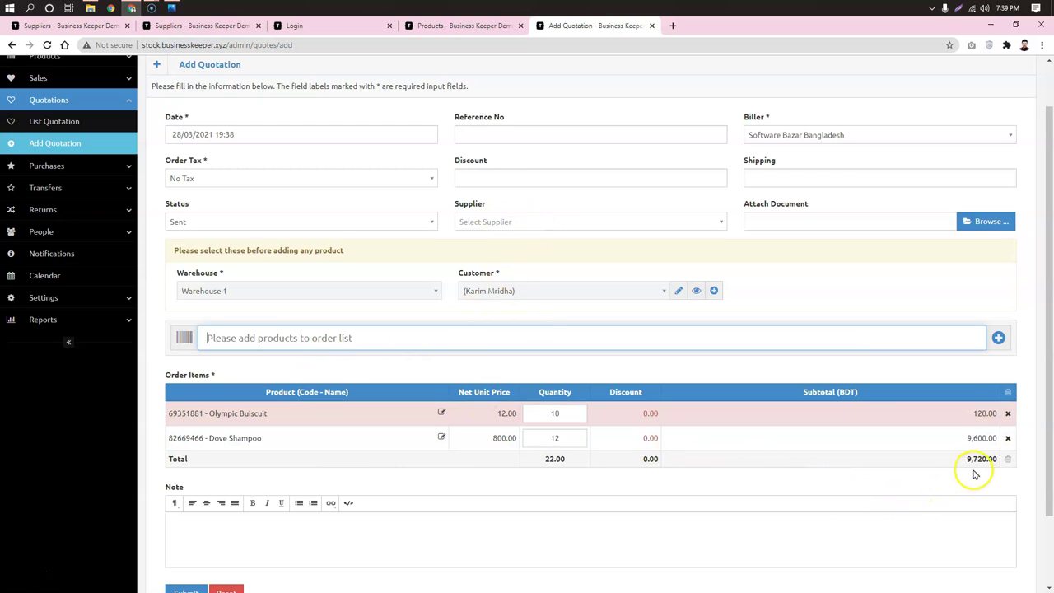
Enter an order discount of 220 for the quotation and check the totals
{"action": "left_click", "coordinate": [507, 173]}
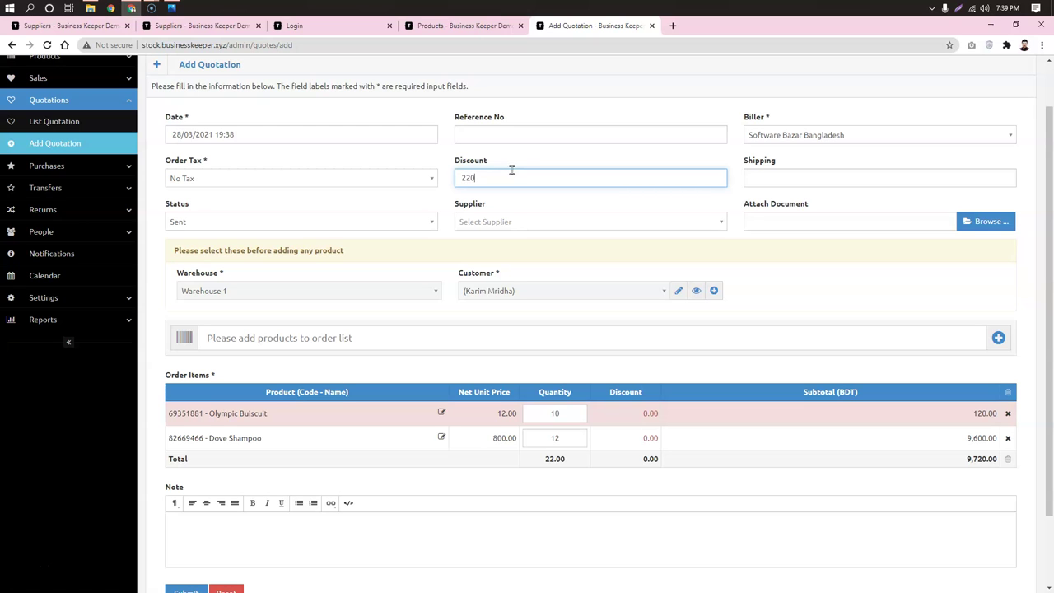
{"action": "left_click", "coordinate": [832, 278]}
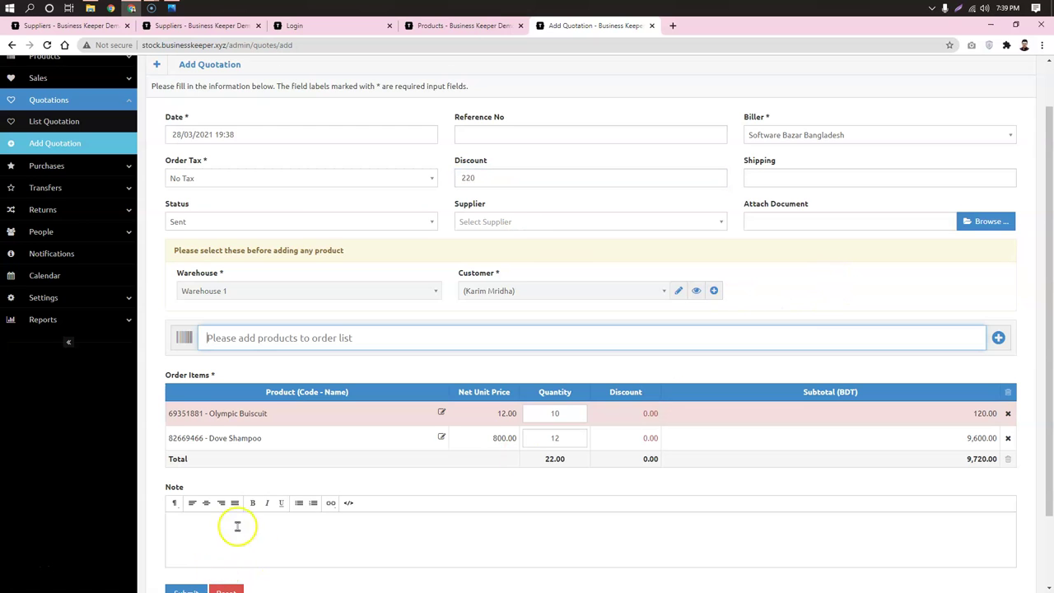
{"action": "scroll", "coordinate": [412, 519], "scroll_direction": "down", "scroll_amount": 1}
{"action": "scroll", "coordinate": [776, 350], "scroll_direction": "up", "scroll_amount": 2}
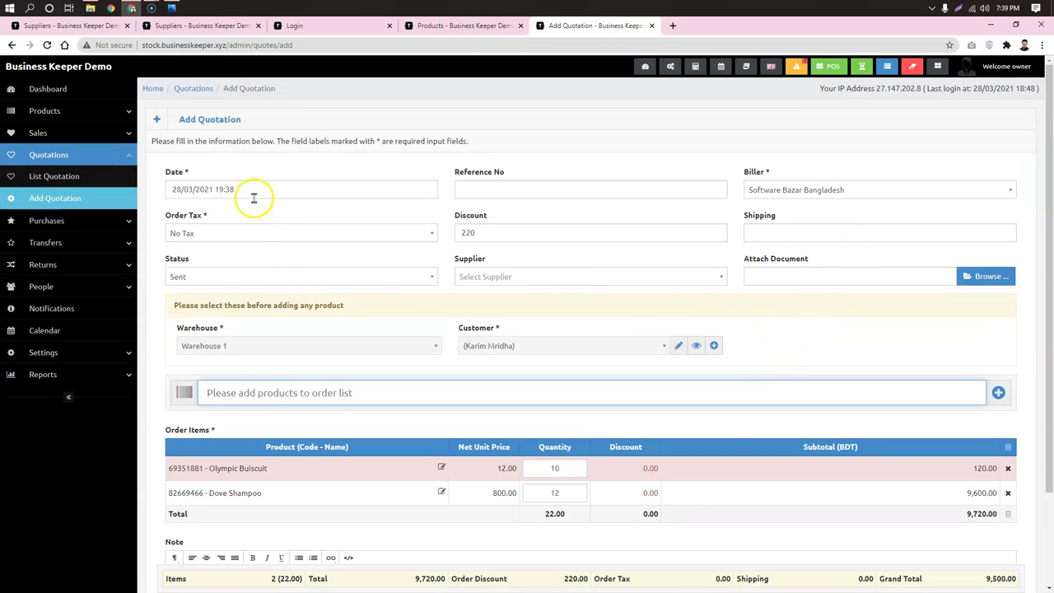
{"action": "scroll", "coordinate": [294, 344], "scroll_direction": "down", "scroll_amount": 2}
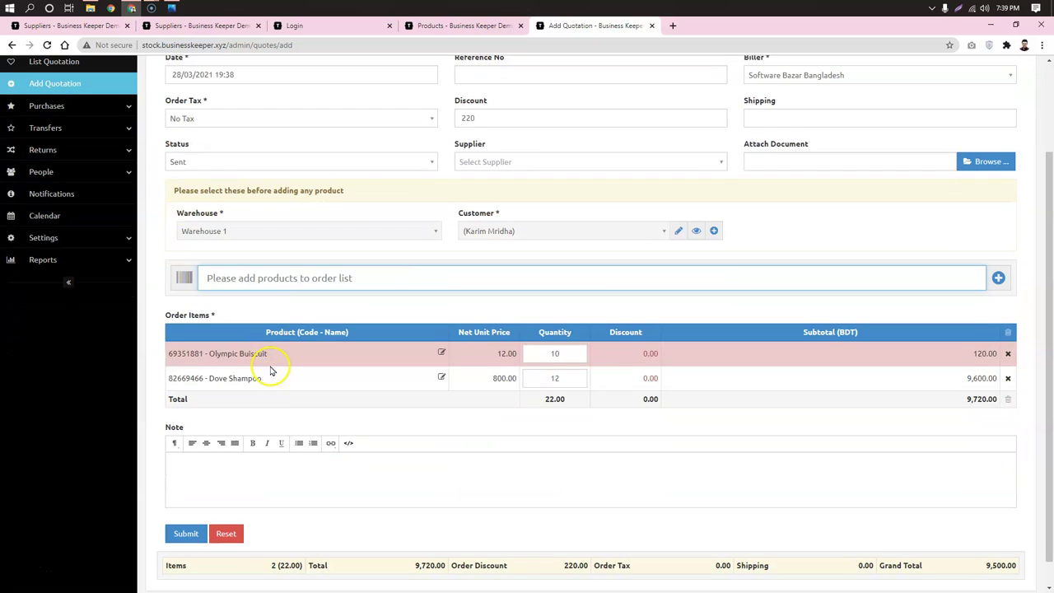
Set the quotation date to 28/03/2021 19:39 and submit the quotation
{"action": "left_click", "coordinate": [191, 443]}
{"action": "scroll", "coordinate": [294, 271], "scroll_direction": "up", "scroll_amount": 2}
{"action": "left_click", "coordinate": [224, 189]}
{"action": "left_click", "coordinate": [223, 342]}
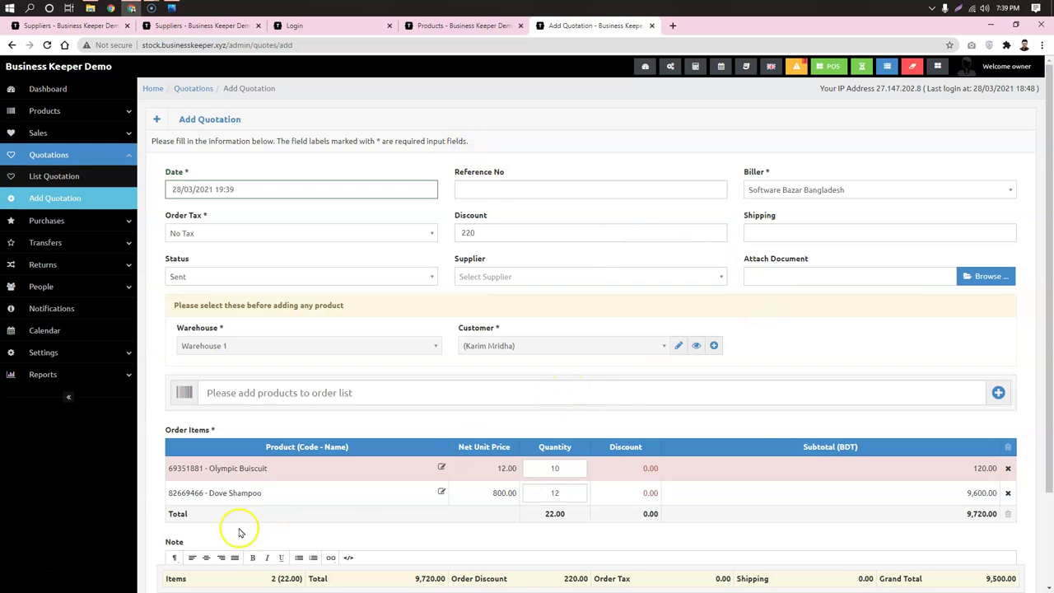
{"action": "scroll", "coordinate": [160, 496], "scroll_direction": "down", "scroll_amount": 1}
{"action": "scroll", "coordinate": [160, 496], "scroll_direction": "down", "scroll_amount": 3}
{"action": "left_click", "coordinate": [183, 535]}
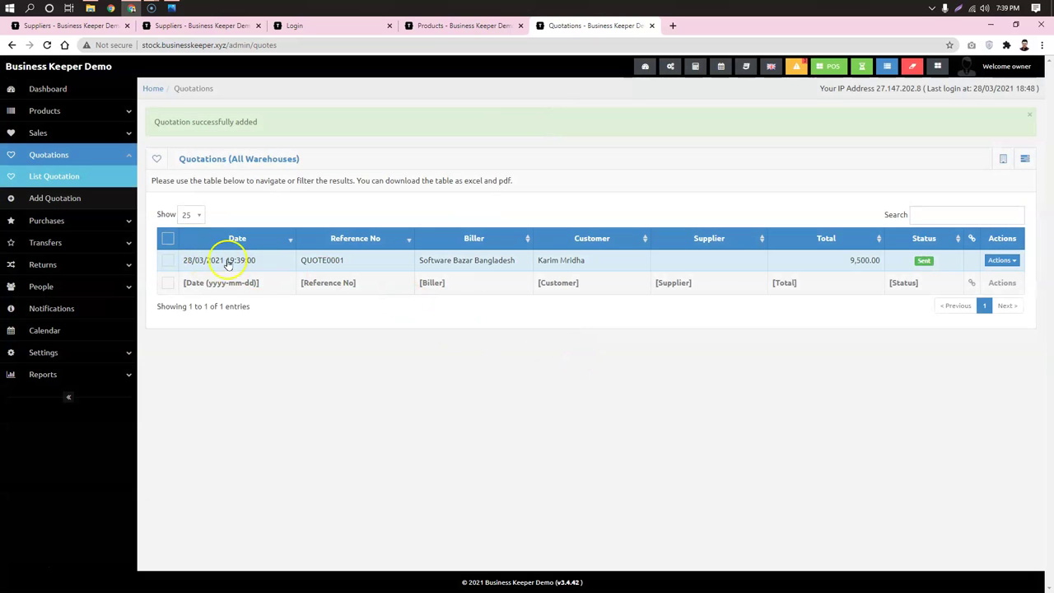
Open the new quotation's details, review the order discount and total amount, and close the details
{"action": "left_click", "coordinate": [802, 259]}
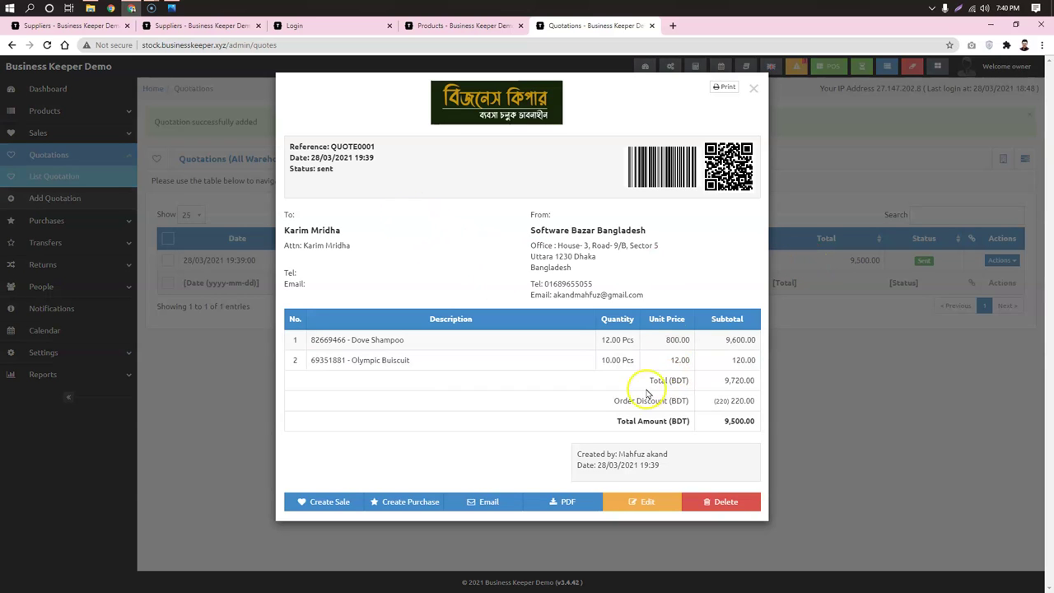
{"action": "left_click_drag", "start_coordinate": [605, 409], "coordinate": [786, 427]}
{"action": "left_click", "coordinate": [787, 427]}
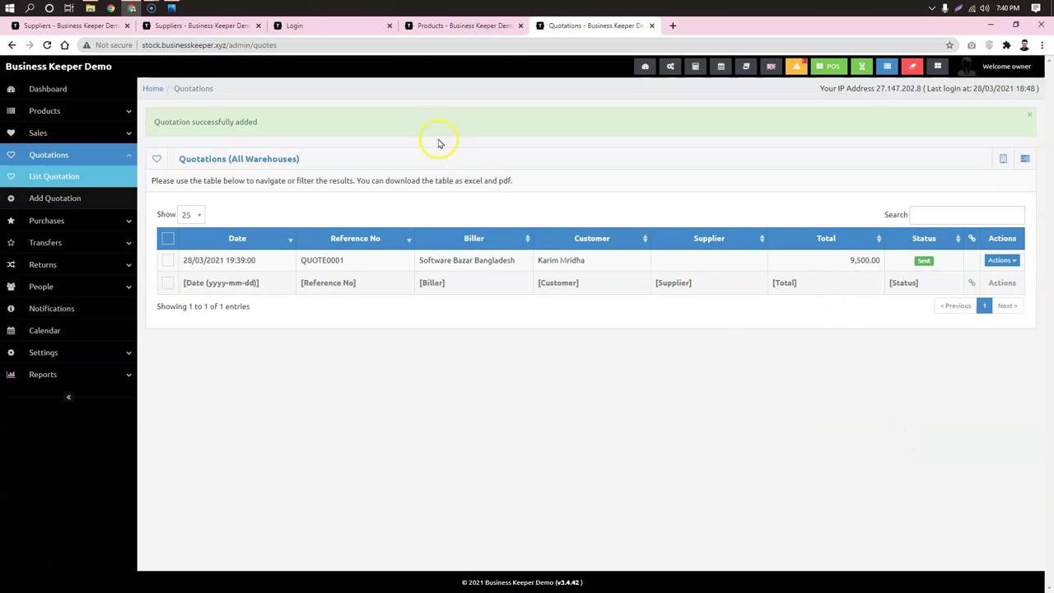
Visit the dashboard, reopen the quotation list and search it for "00"
{"action": "left_click", "coordinate": [49, 90]}
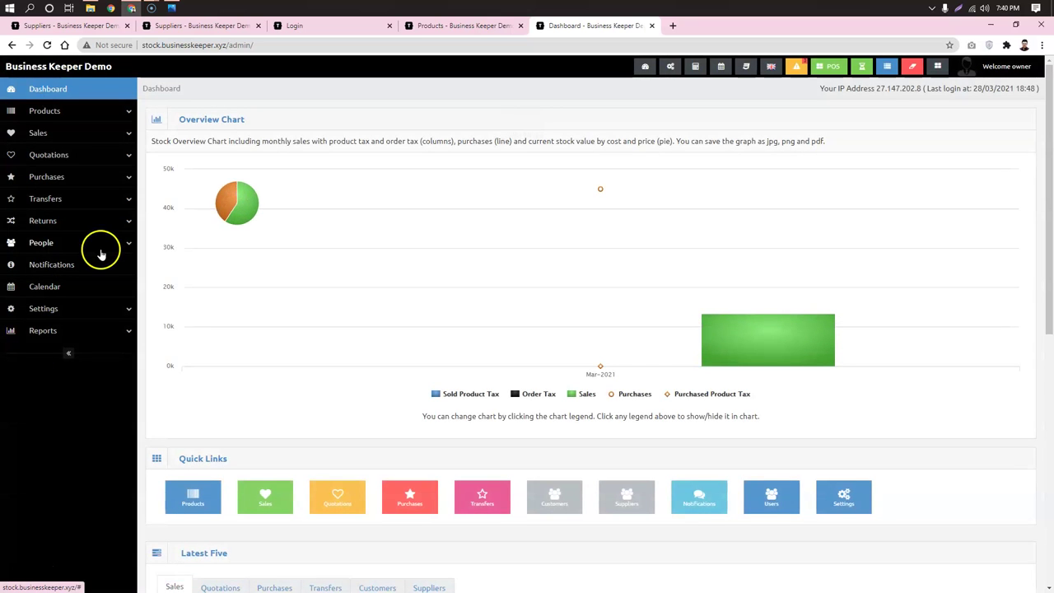
{"action": "left_click", "coordinate": [85, 155]}
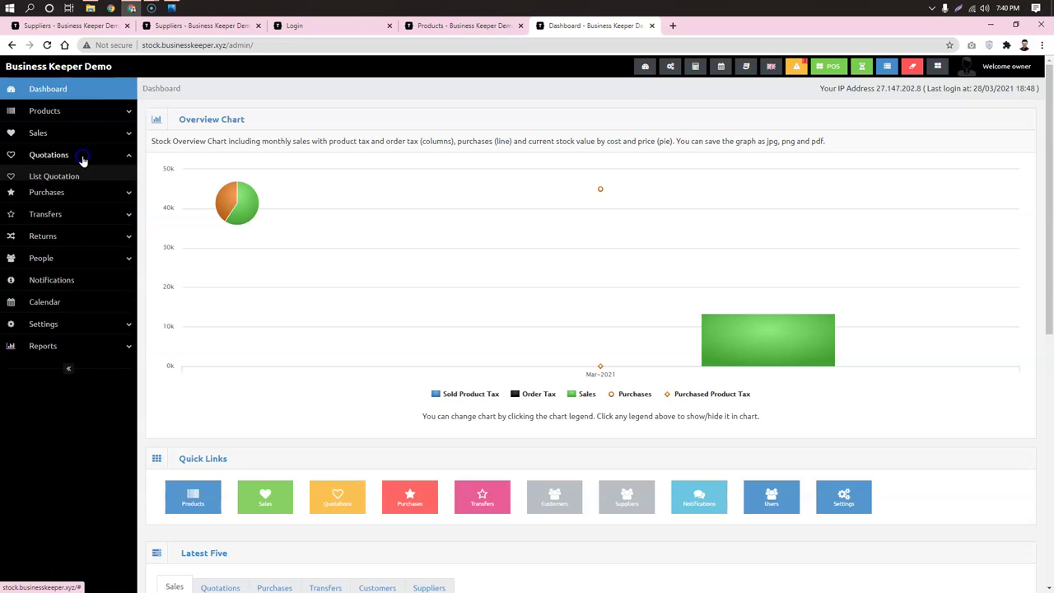
{"action": "left_click", "coordinate": [43, 178]}
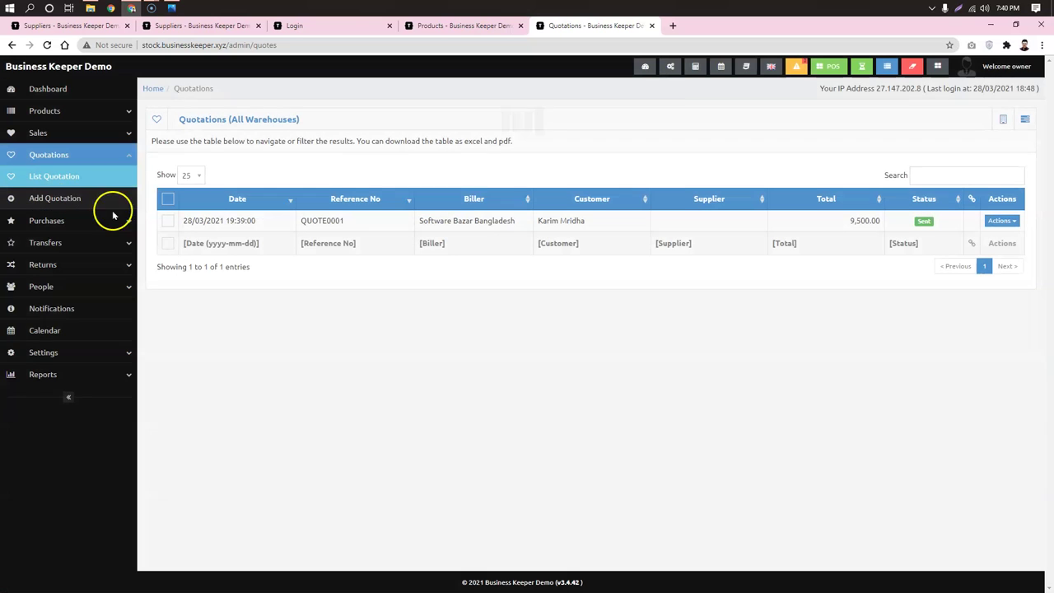
{"action": "left_click", "coordinate": [972, 174]}
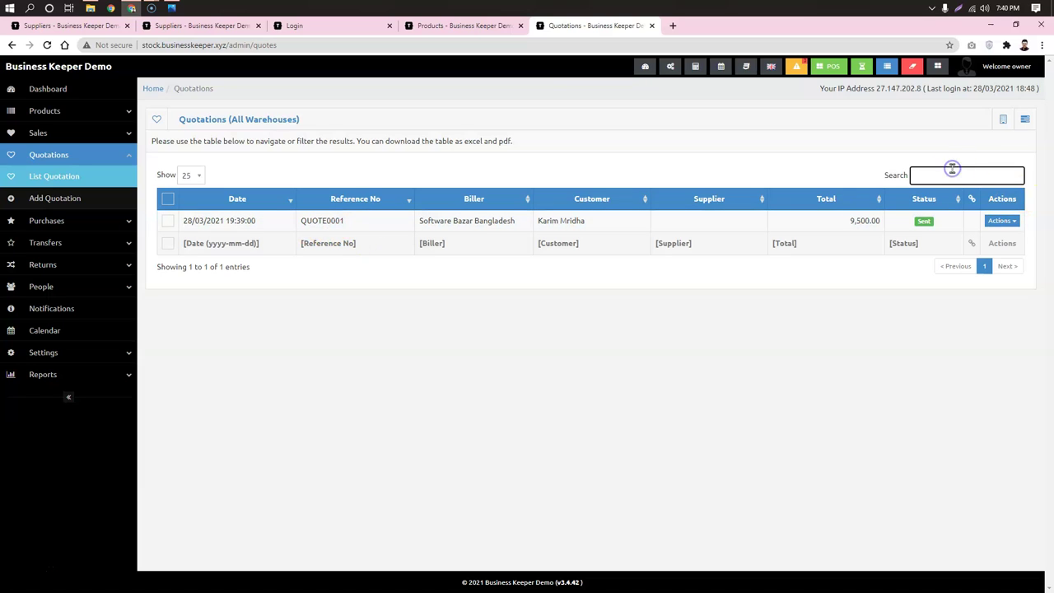
{"action": "type", "text": "0000"}
{"action": "type", "text": "00"}
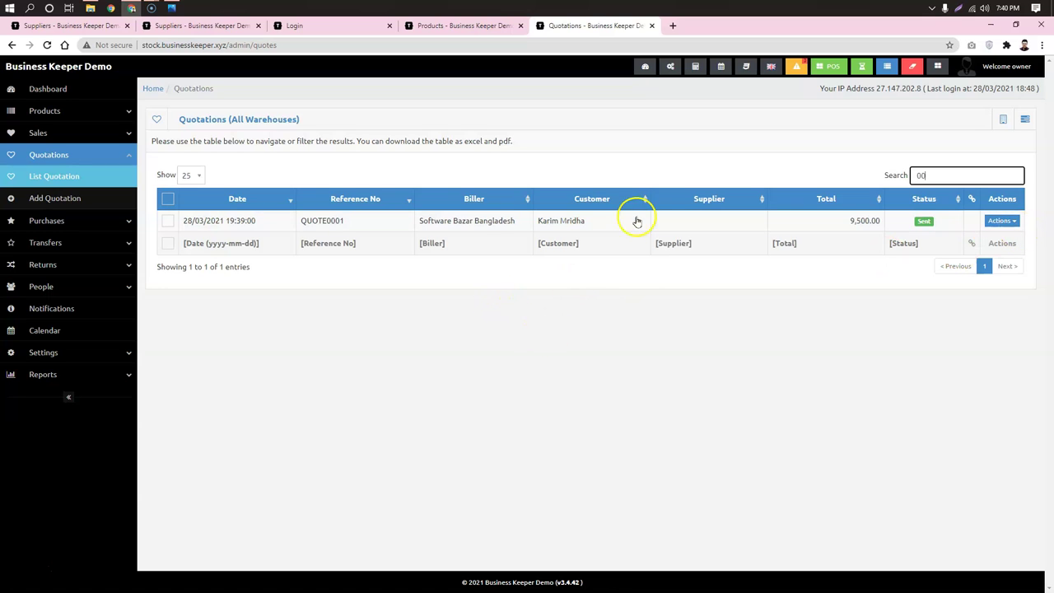
Open the details of the quotation found, examine the products' unit prices, and close the details
{"action": "left_click", "coordinate": [581, 221]}
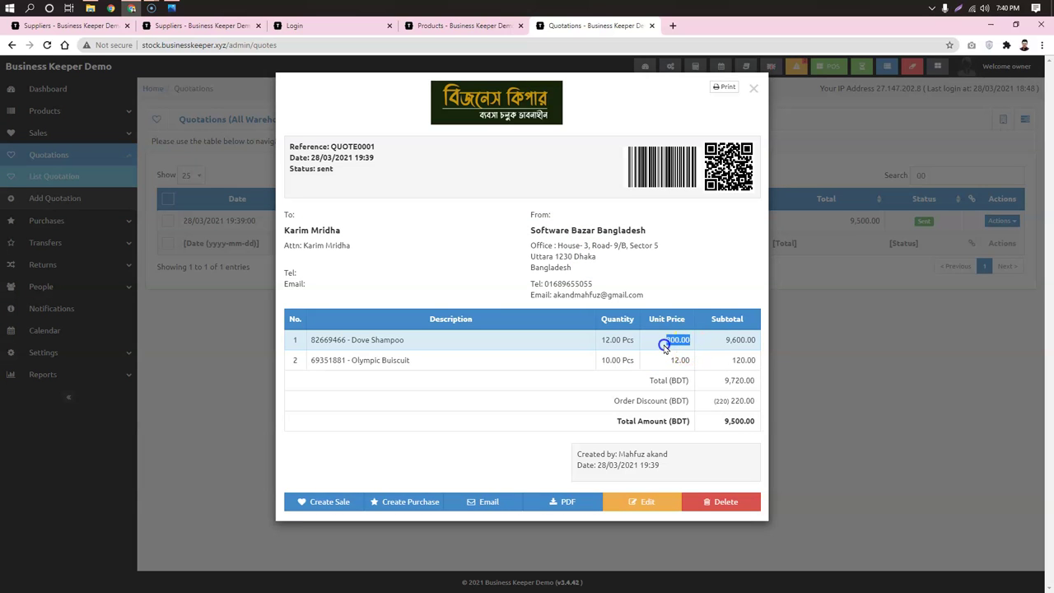
{"action": "left_click", "coordinate": [671, 360]}
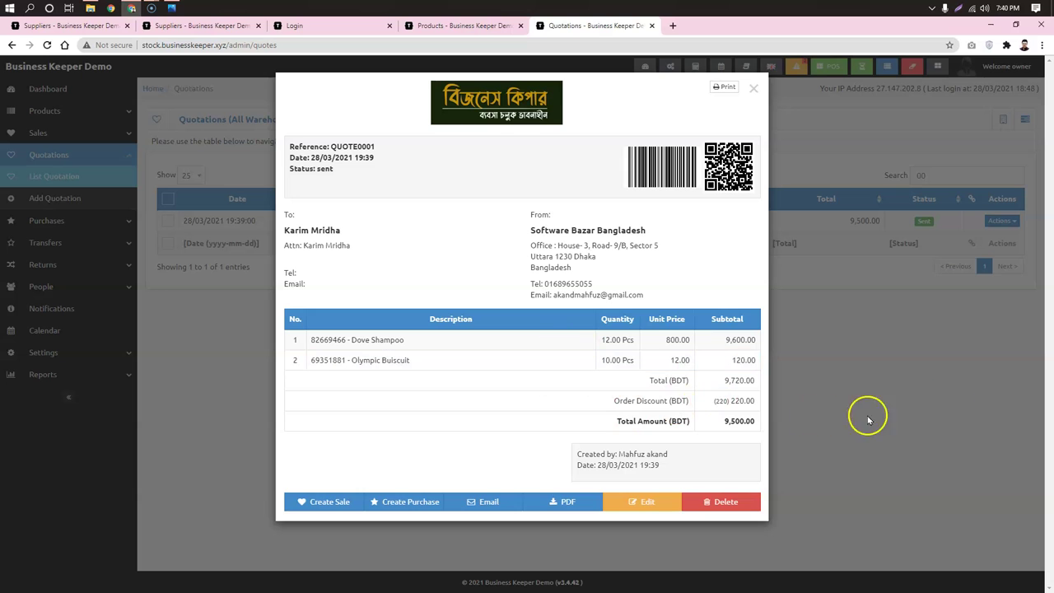
{"action": "left_click", "coordinate": [957, 387]}
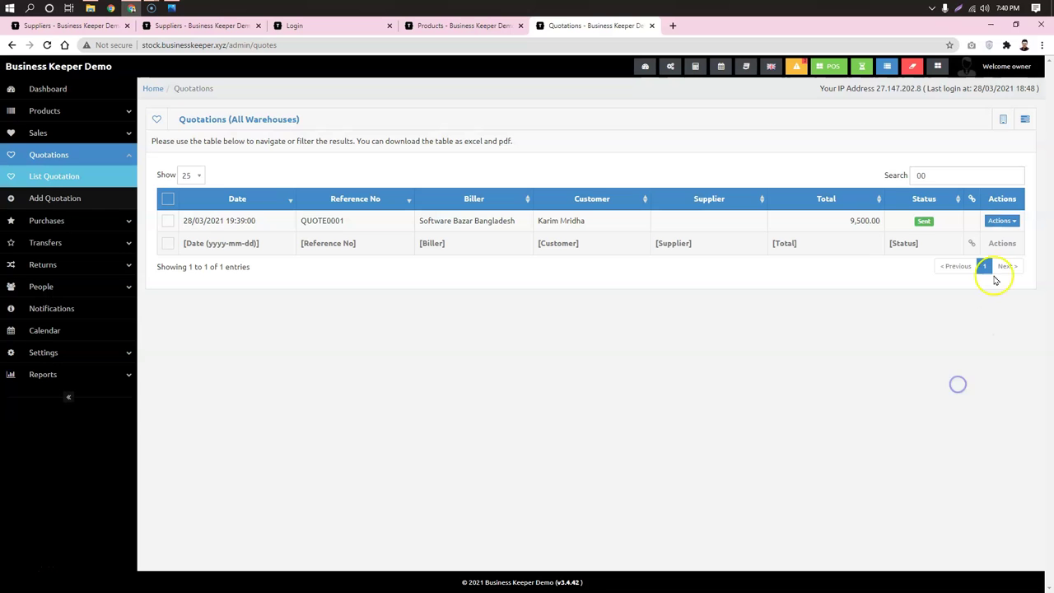
Start creating a sale from the listed quotation, opening the sale form with its items
{"action": "left_click", "coordinate": [1001, 221]}
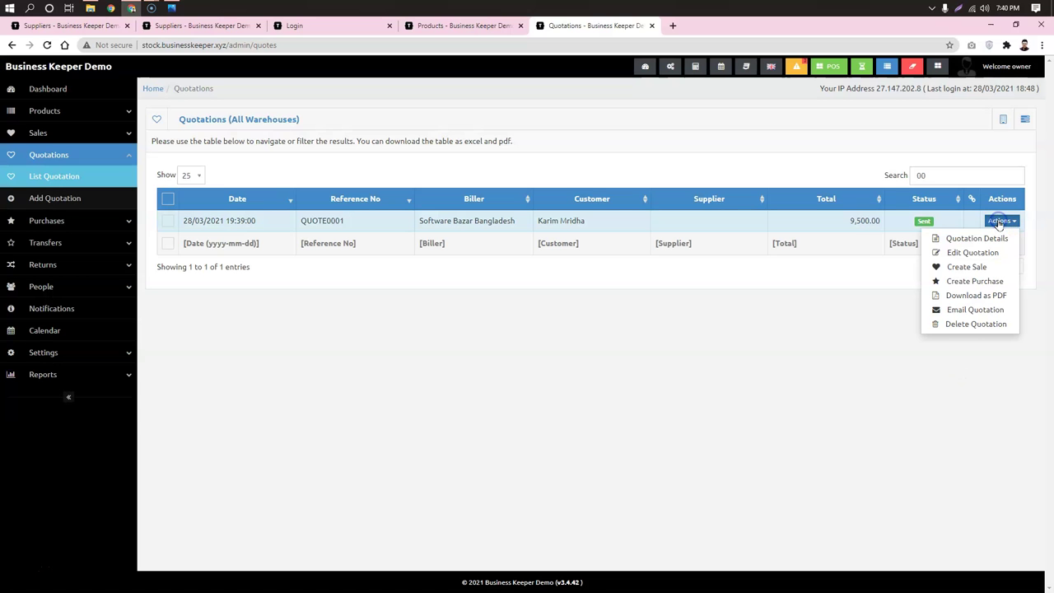
{"action": "left_click", "coordinate": [967, 267]}
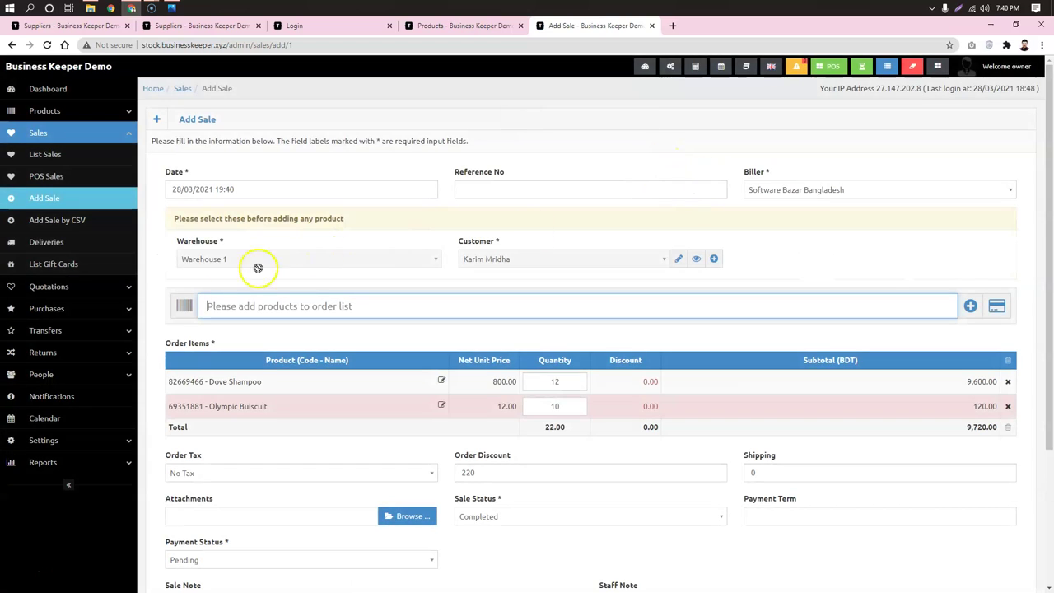
{"action": "left_click", "coordinate": [831, 245]}
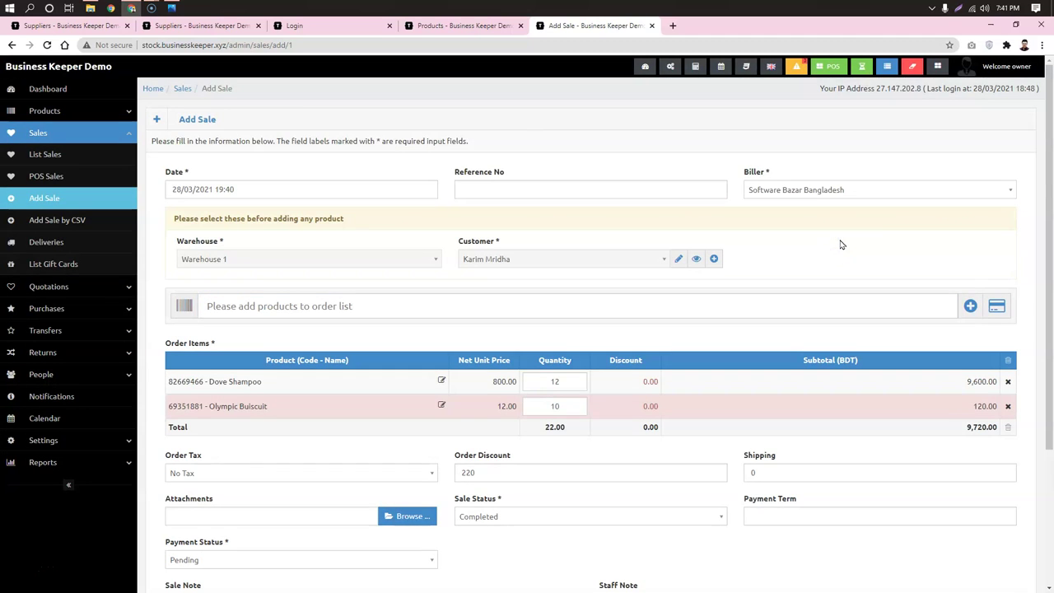
Set the Olympic Buiscuit quantity to 1 in the sale's order items
{"action": "scroll", "coordinate": [71, 306], "scroll_direction": "down", "scroll_amount": 2}
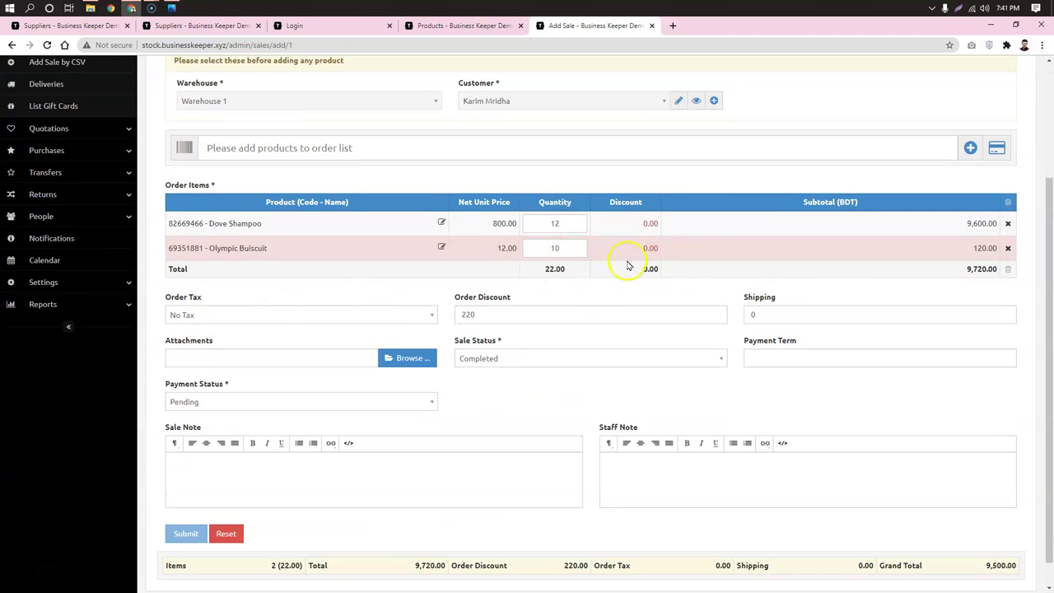
{"action": "left_click", "coordinate": [547, 247]}
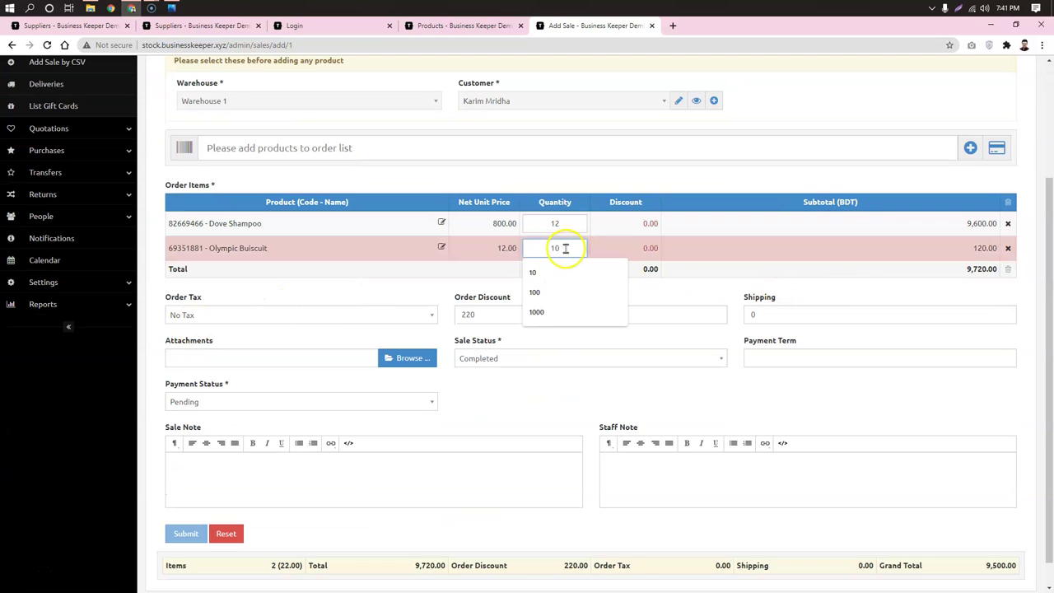
{"action": "type", "text": "1"}
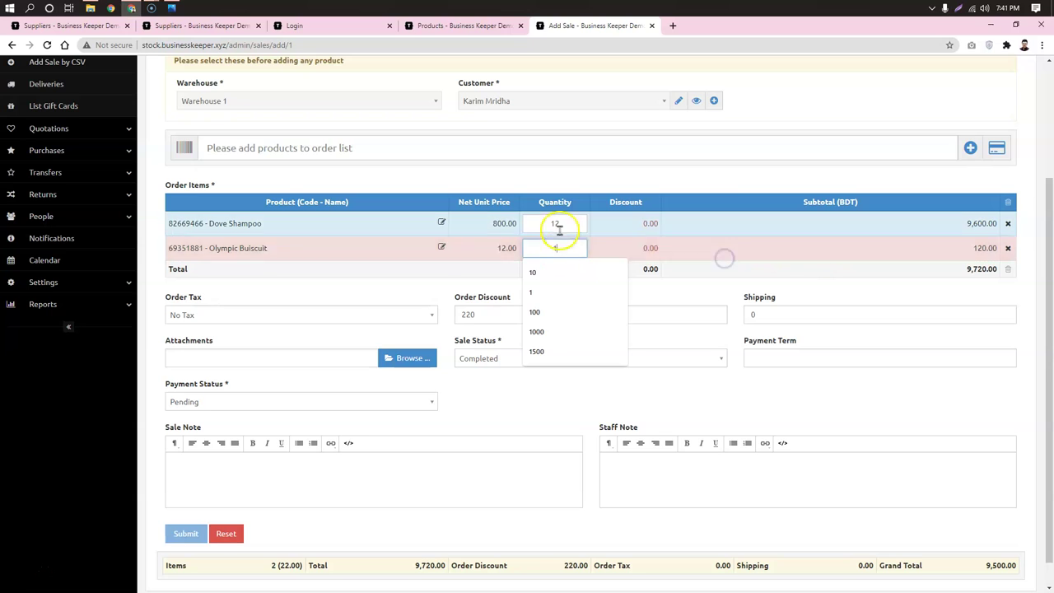
{"action": "left_click", "coordinate": [609, 250]}
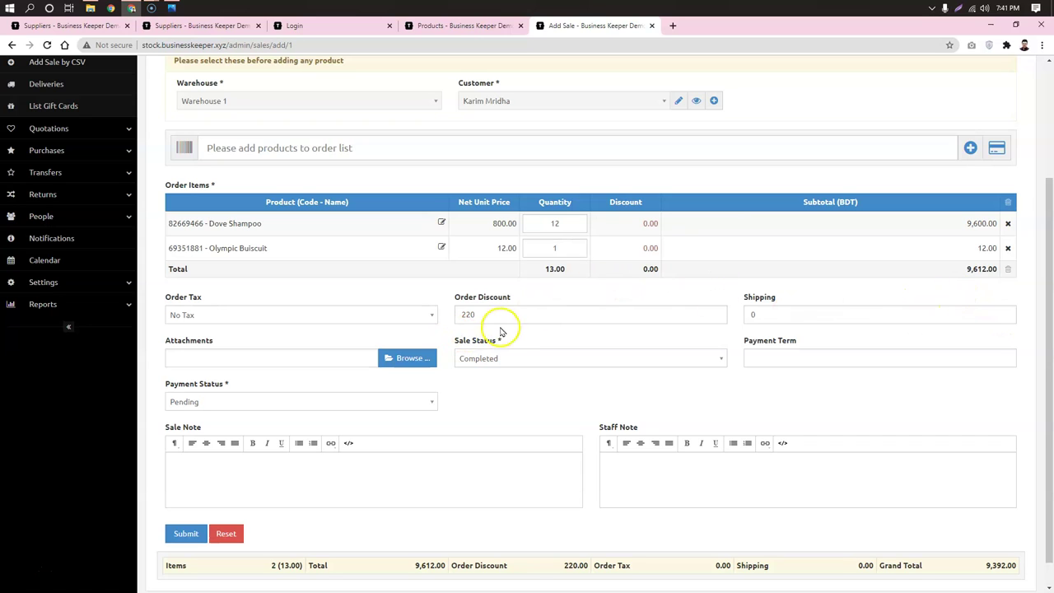
Set the sale's order discount to 612 and check the grand total
{"action": "left_click_drag", "start_coordinate": [495, 313], "coordinate": [458, 315]}
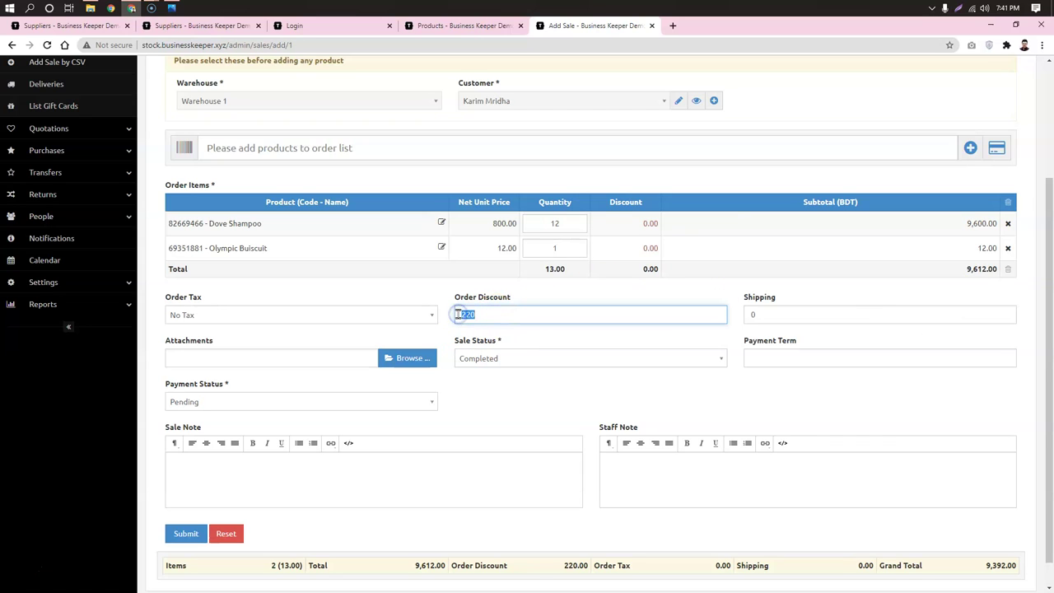
{"action": "left_click", "coordinate": [531, 422]}
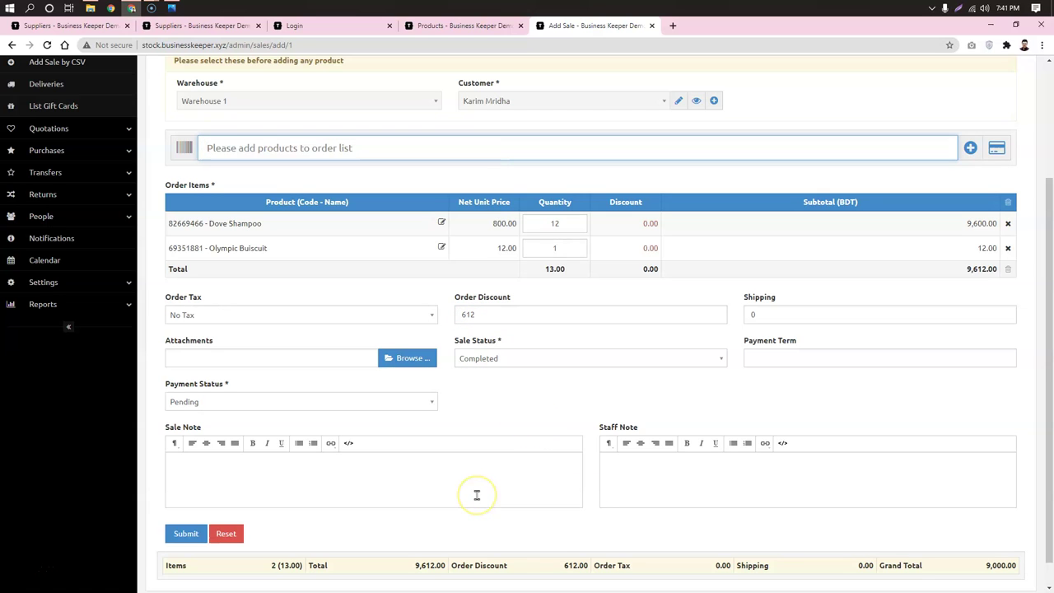
{"action": "left_click_drag", "start_coordinate": [1021, 571], "coordinate": [878, 567]}
{"action": "left_click", "coordinate": [765, 520]}
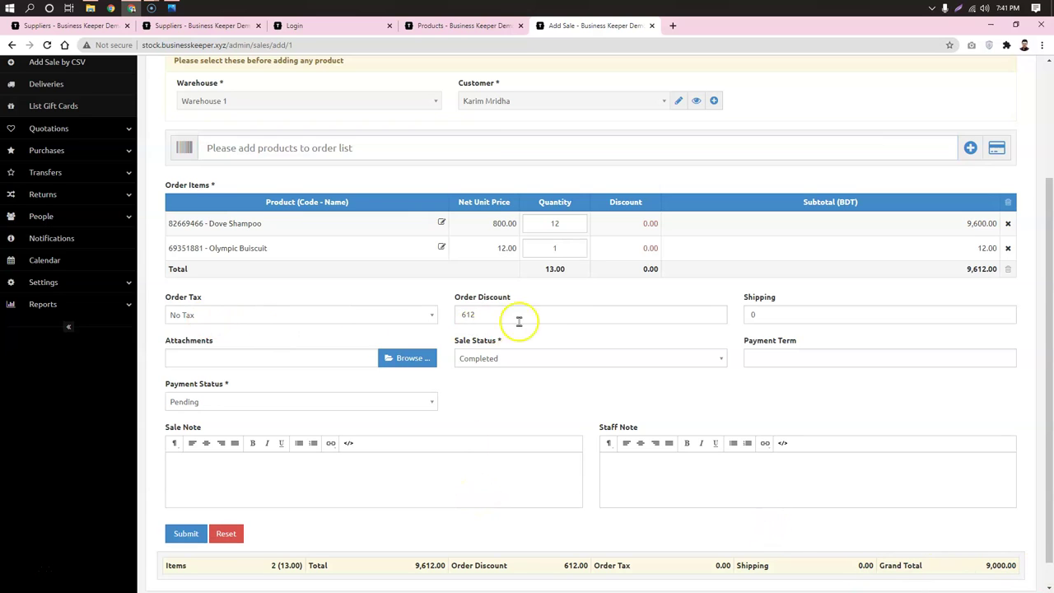
Set the payment status to Paid, keeping the payment amount and cash method, and submit the sale
{"action": "left_click", "coordinate": [346, 400]}
{"action": "left_click", "coordinate": [259, 464]}
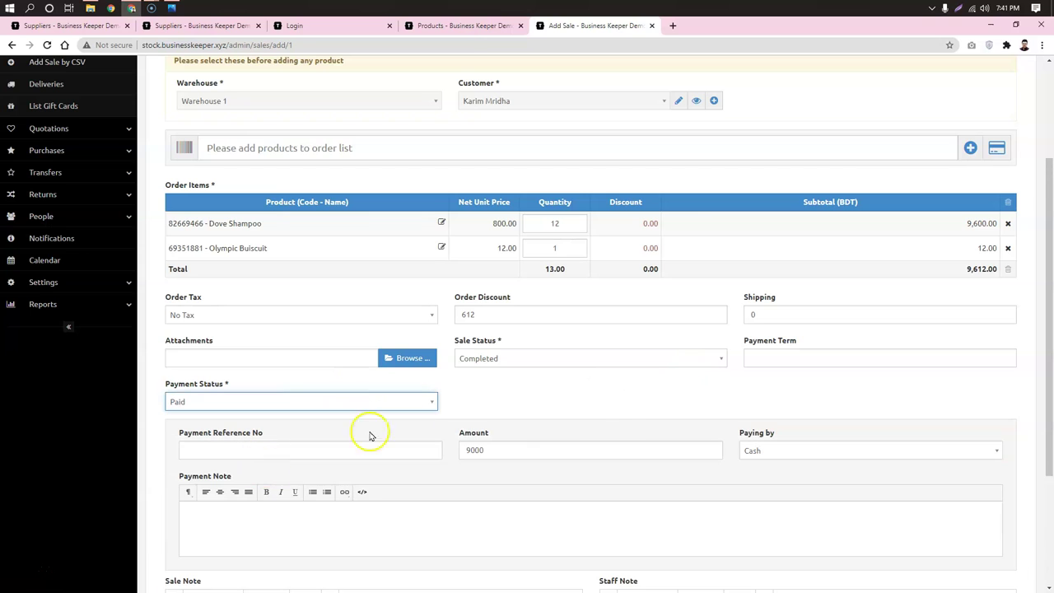
{"action": "scroll", "coordinate": [597, 428], "scroll_direction": "down", "scroll_amount": 3}
{"action": "left_click", "coordinate": [184, 506]}
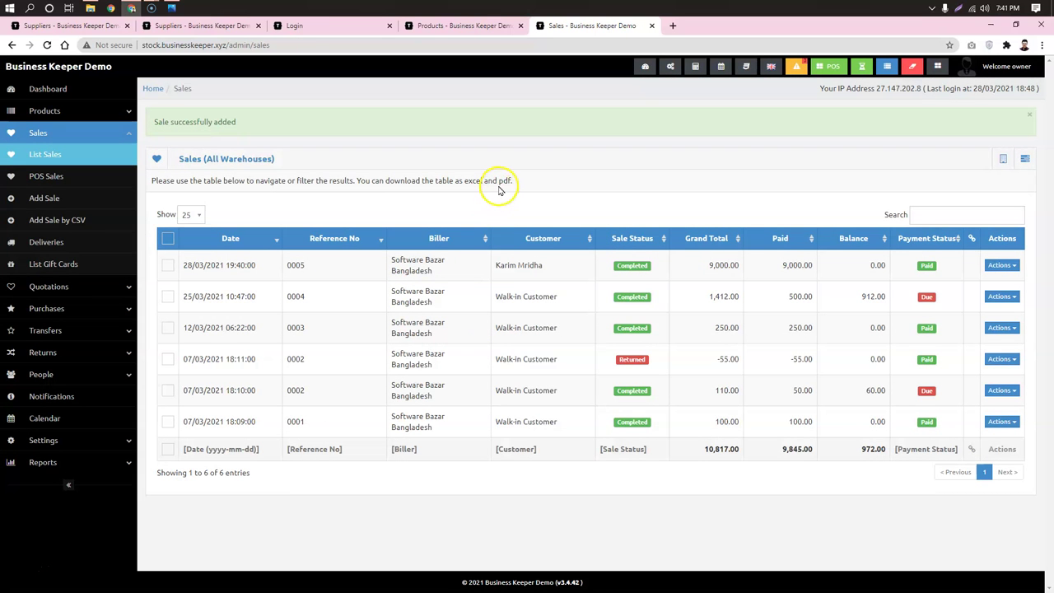
Open the newly added sale's details, review its discount and payment, close them, and return to the quotation list
{"action": "left_click", "coordinate": [837, 276]}
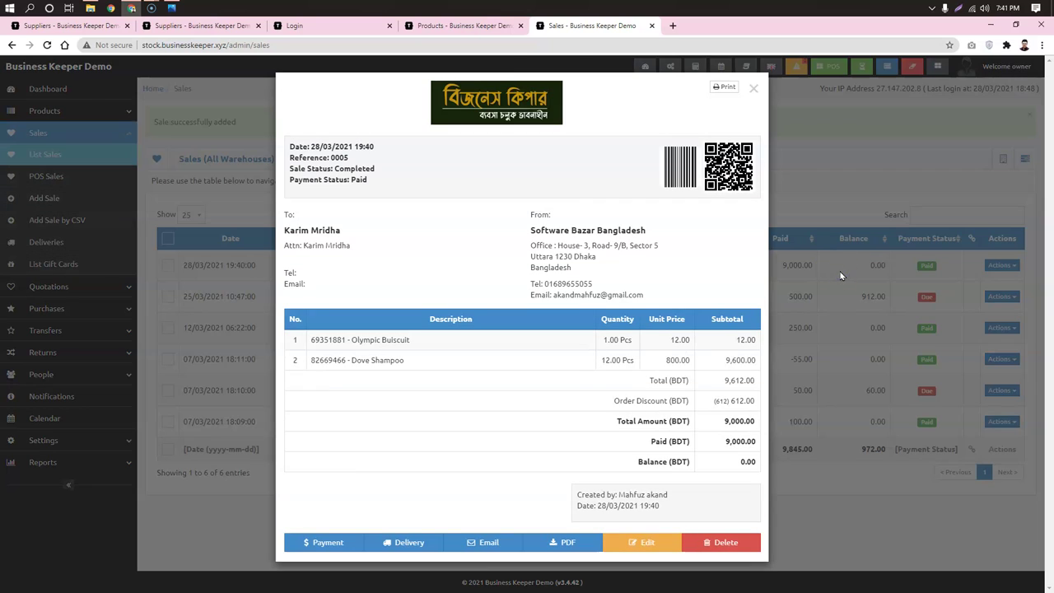
{"action": "left_click", "coordinate": [819, 517]}
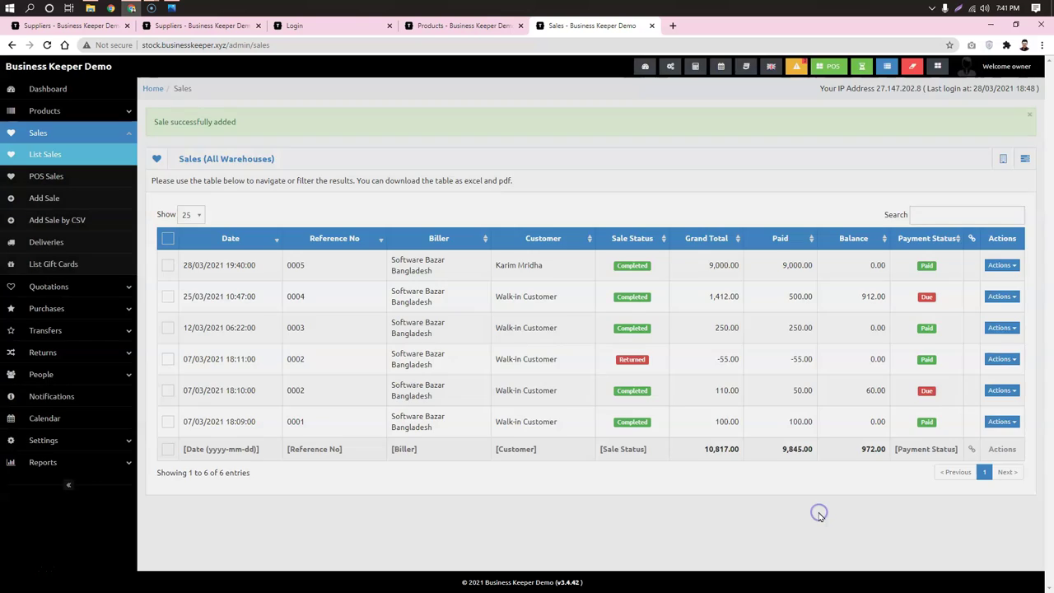
{"action": "left_click", "coordinate": [55, 286]}
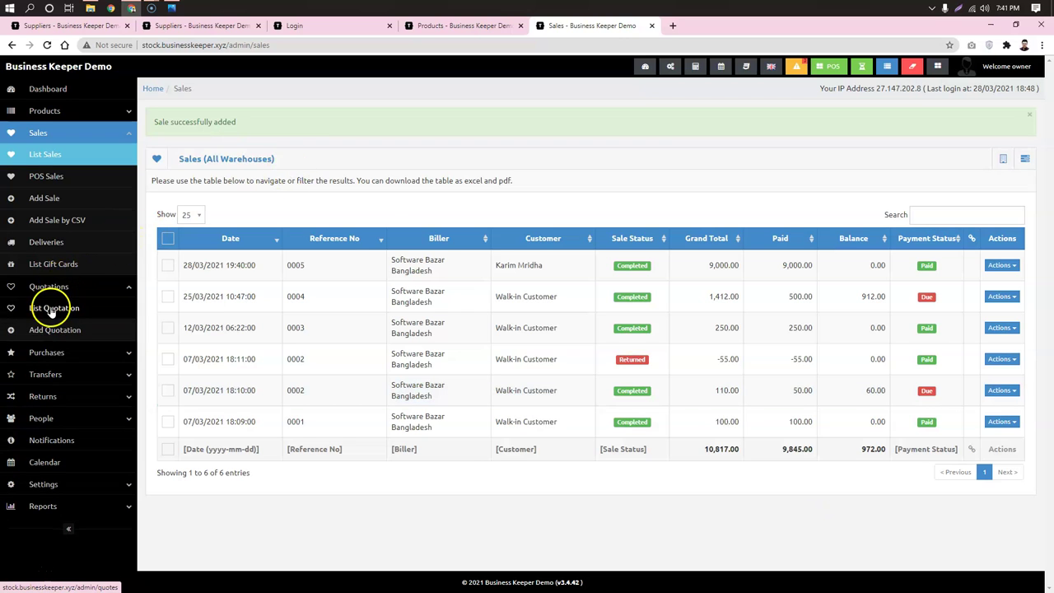
{"action": "left_click", "coordinate": [47, 306]}
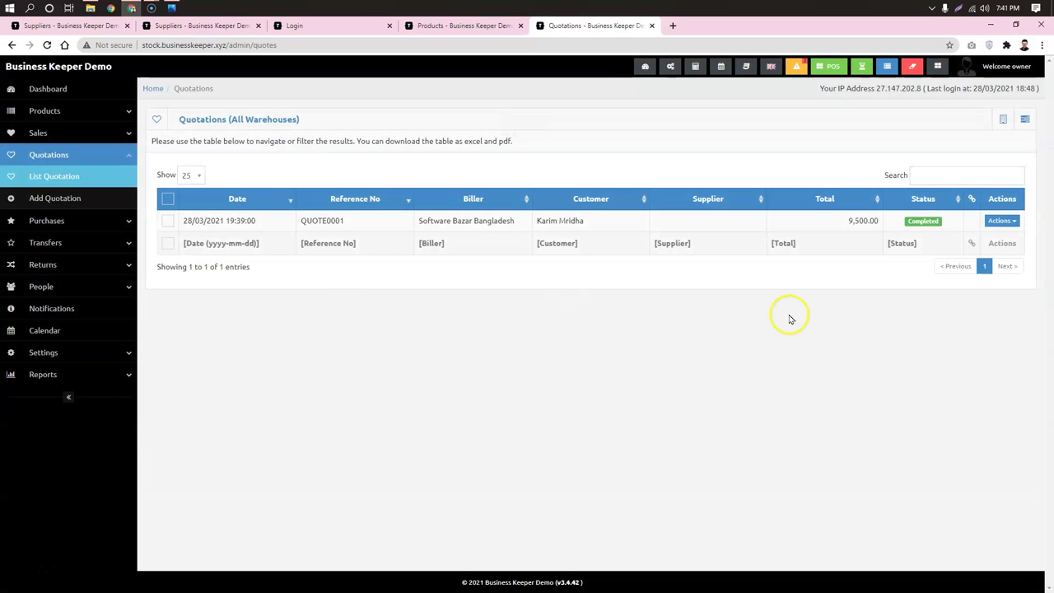
Open the status update form of quotation QUOTE0001, view the status options, and close the form without updating
{"action": "left_click", "coordinate": [921, 222]}
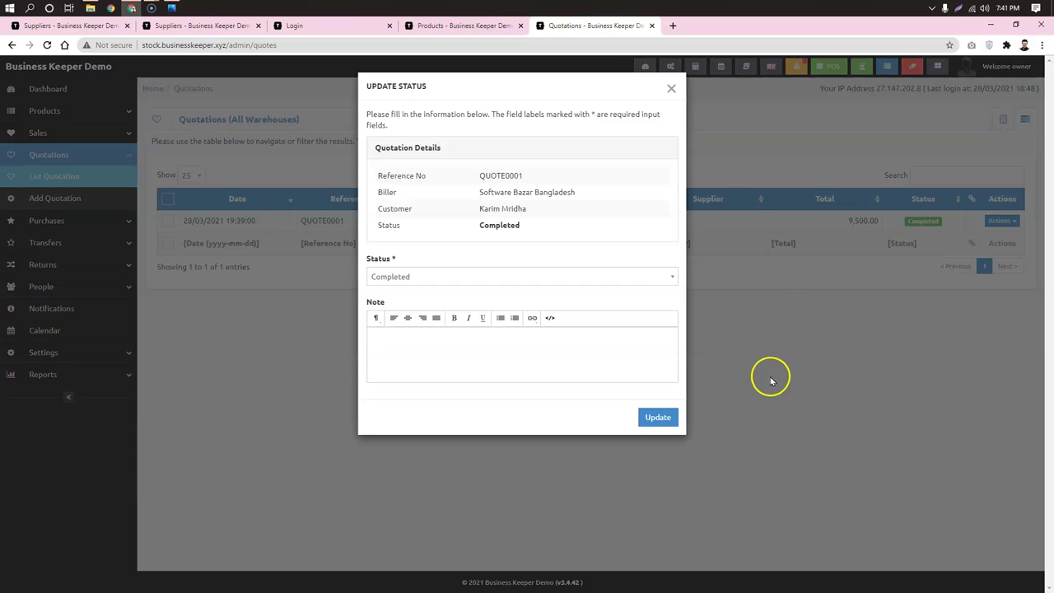
{"action": "left_click", "coordinate": [654, 271]}
{"action": "left_click", "coordinate": [786, 306]}
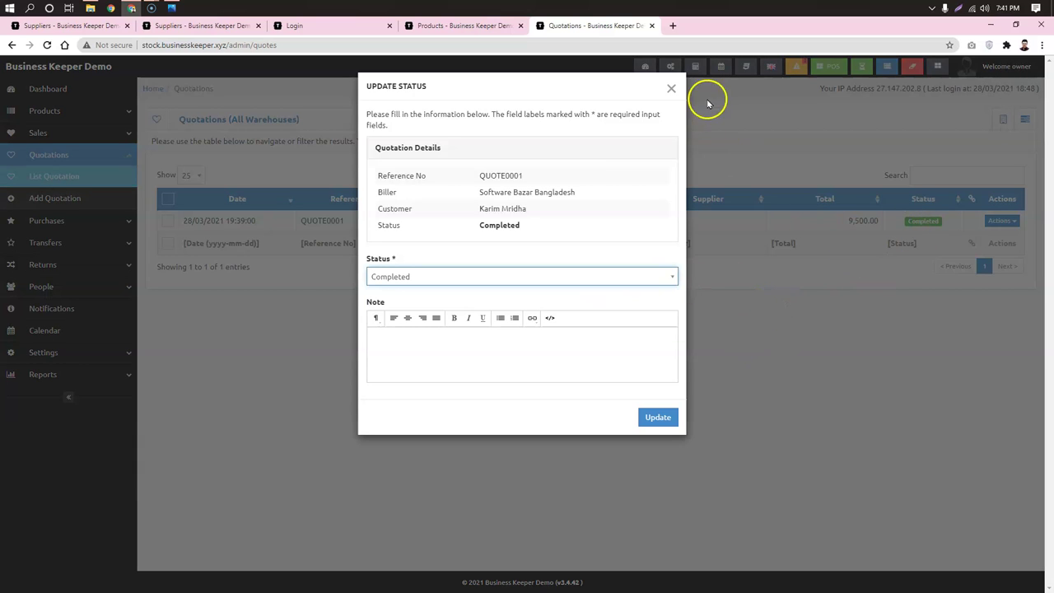
{"action": "left_click", "coordinate": [671, 88]}
Look over the actions available for the listed quotation, then return to the dashboard
{"action": "left_click", "coordinate": [732, 375]}
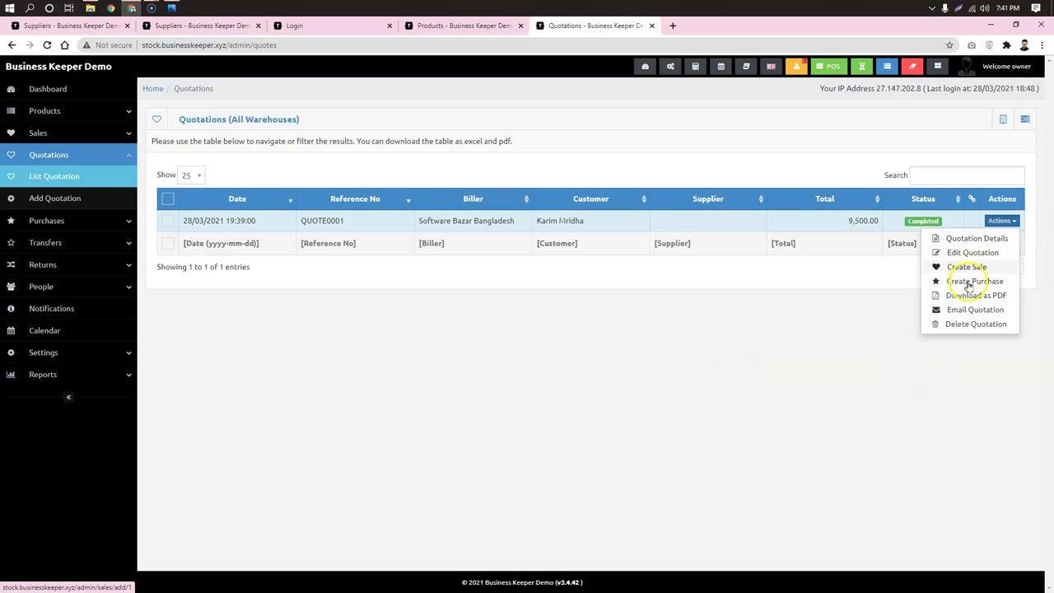
{"action": "left_click", "coordinate": [568, 354]}
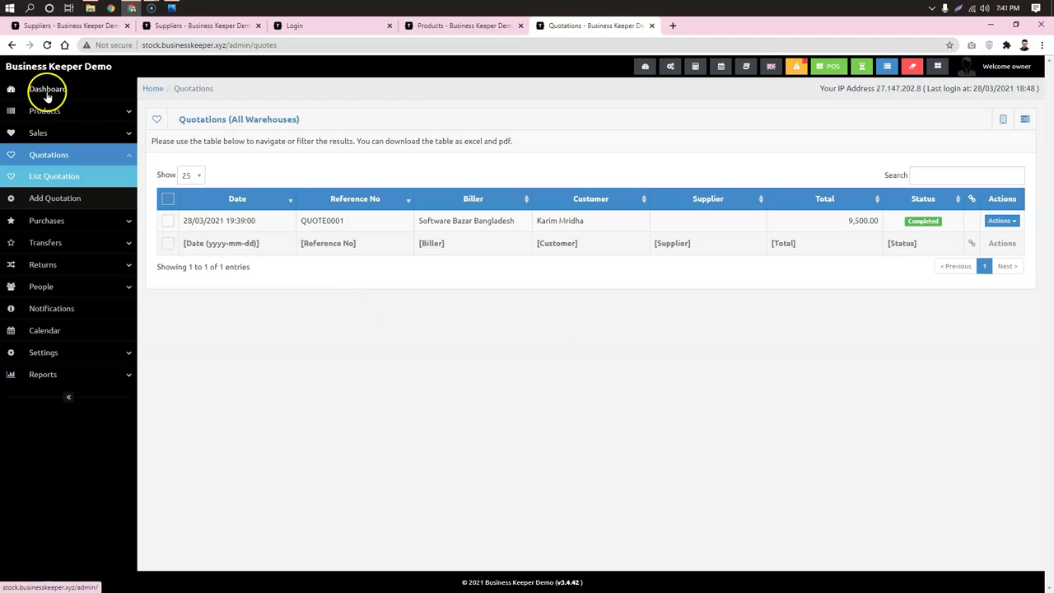
{"action": "left_click", "coordinate": [47, 93]}
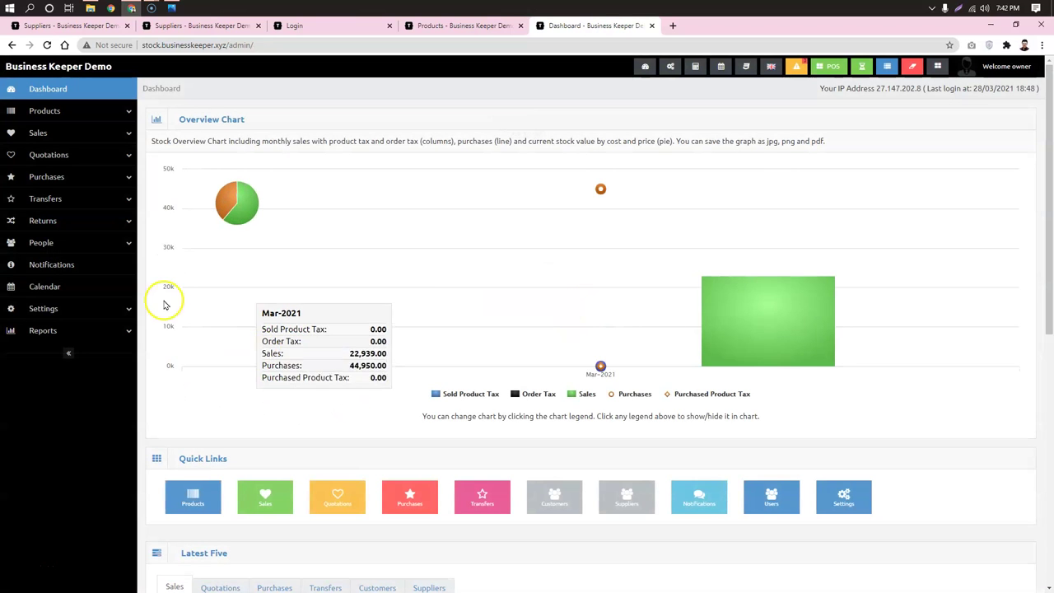